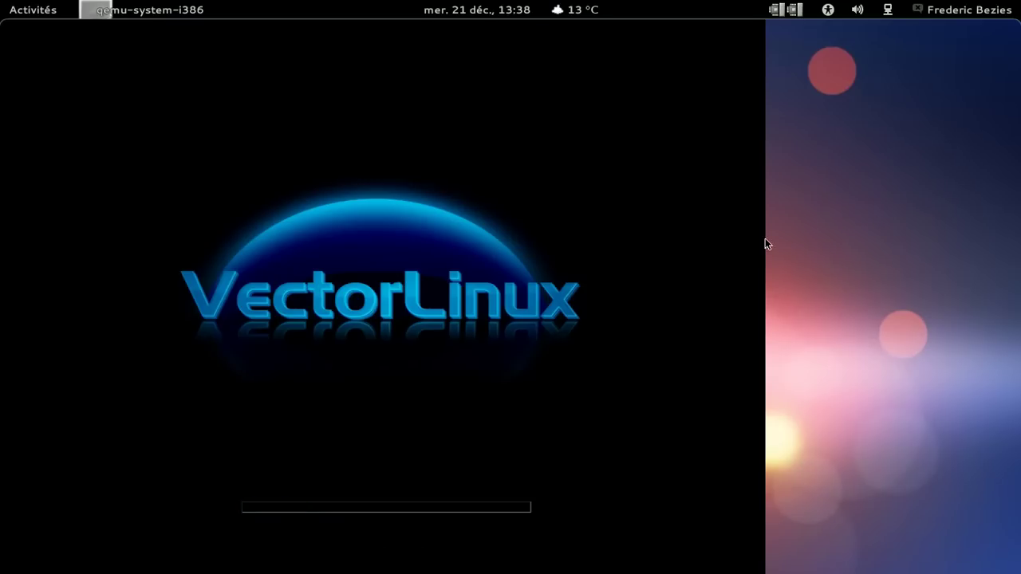
Log in to the VectorLinux session with the account username and password.
left_click_drag(623, 58, 691, 67)
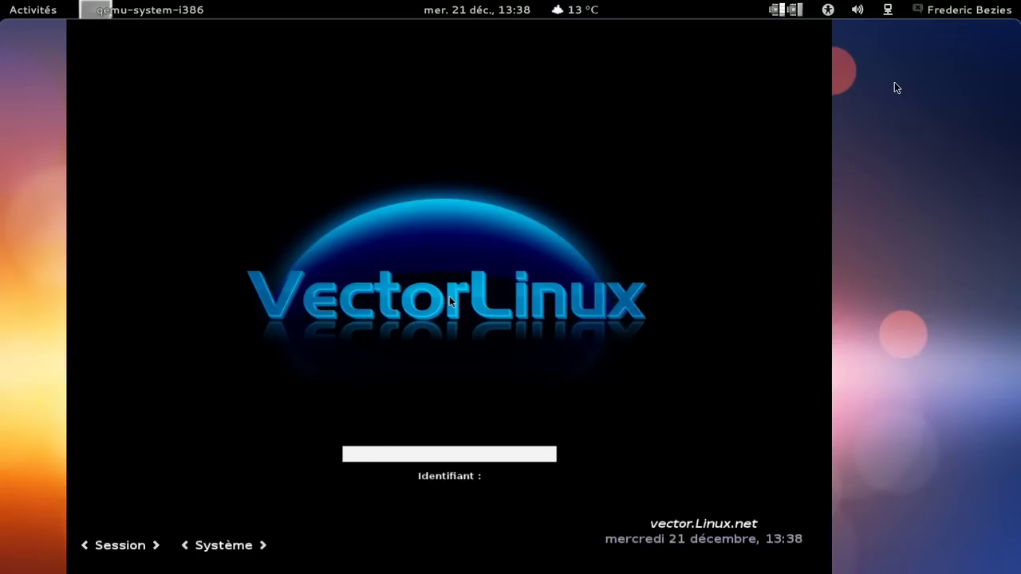
left_click(682, 146)
type("fred")
key("Return")
type("f")
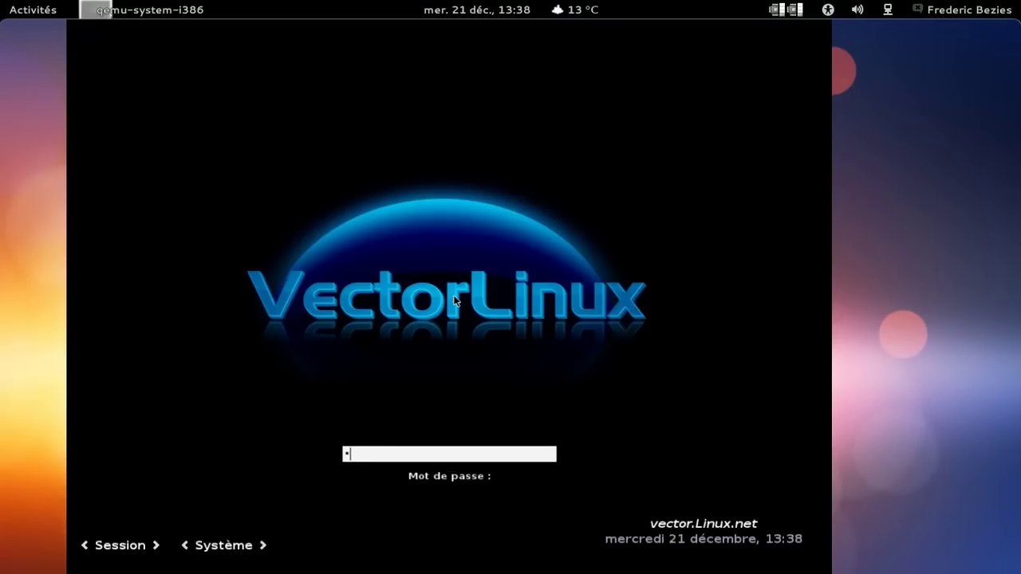
key("Return")
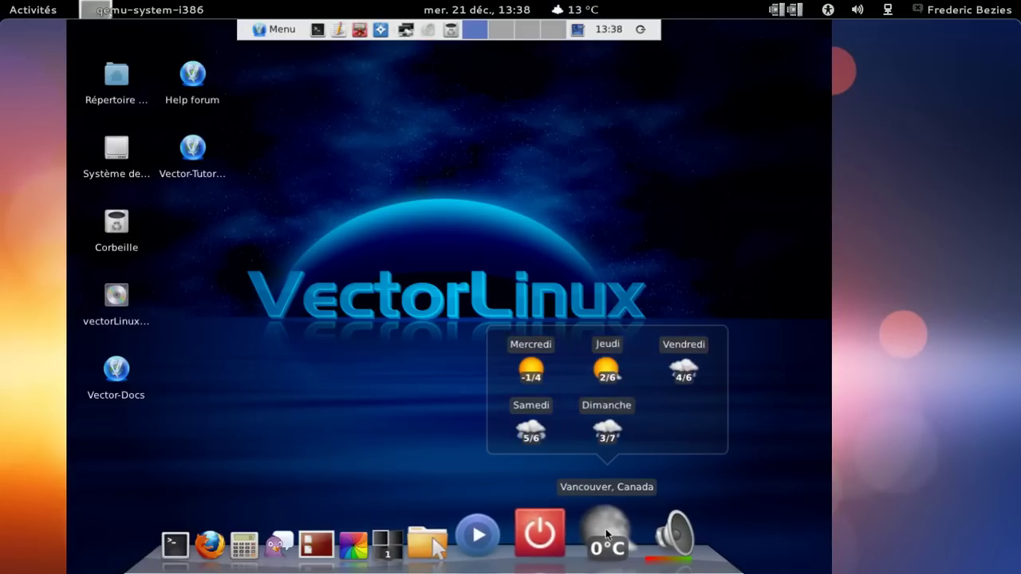
right_click(607, 533)
mouse_move(616, 334)
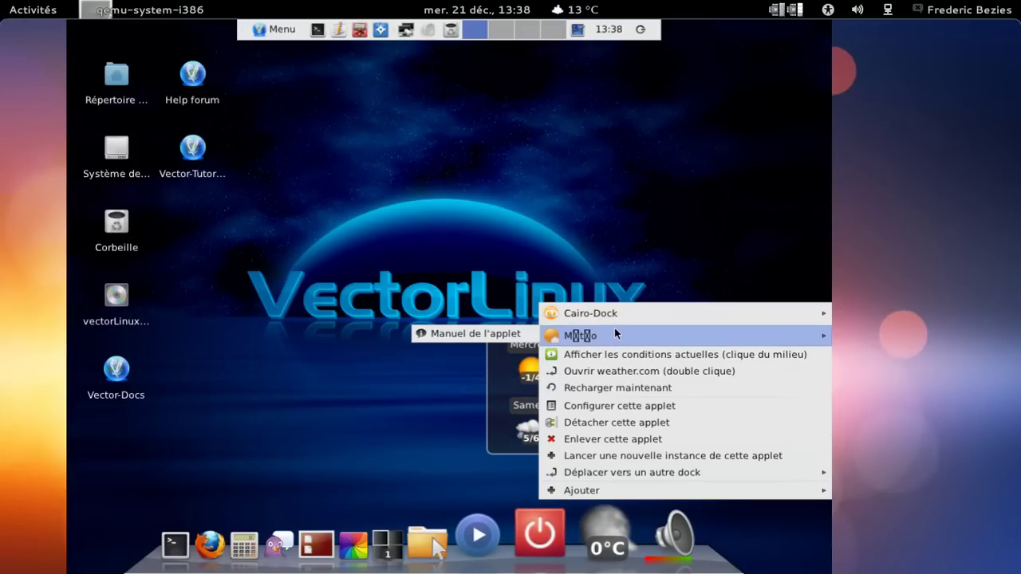
mouse_move(611, 314)
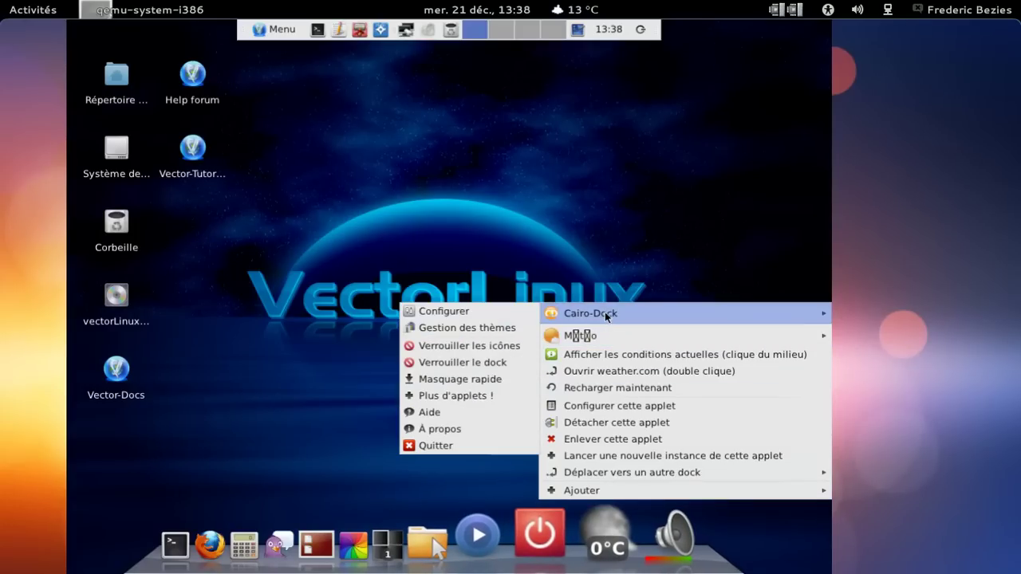
left_click(514, 316)
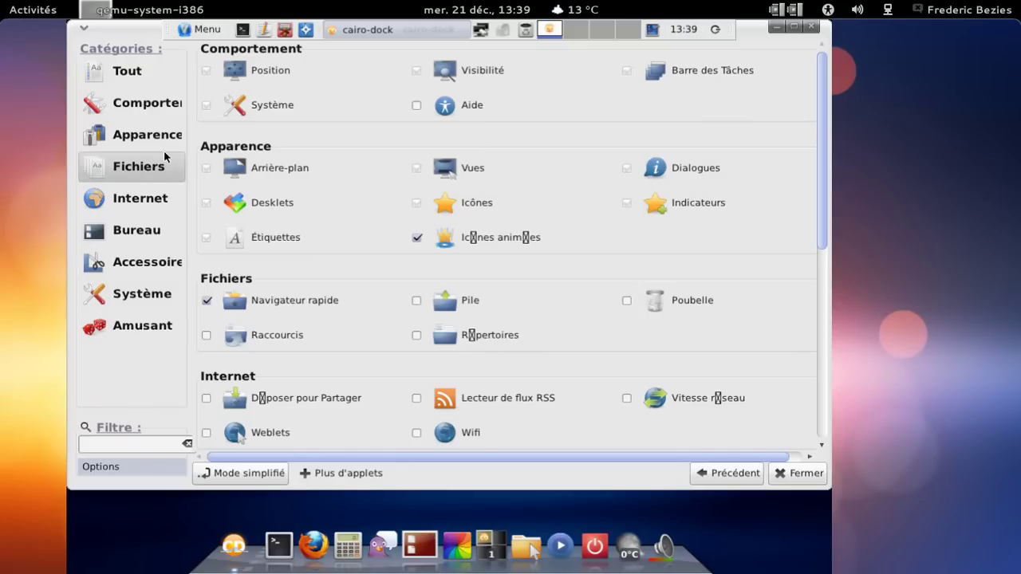
left_click(809, 28)
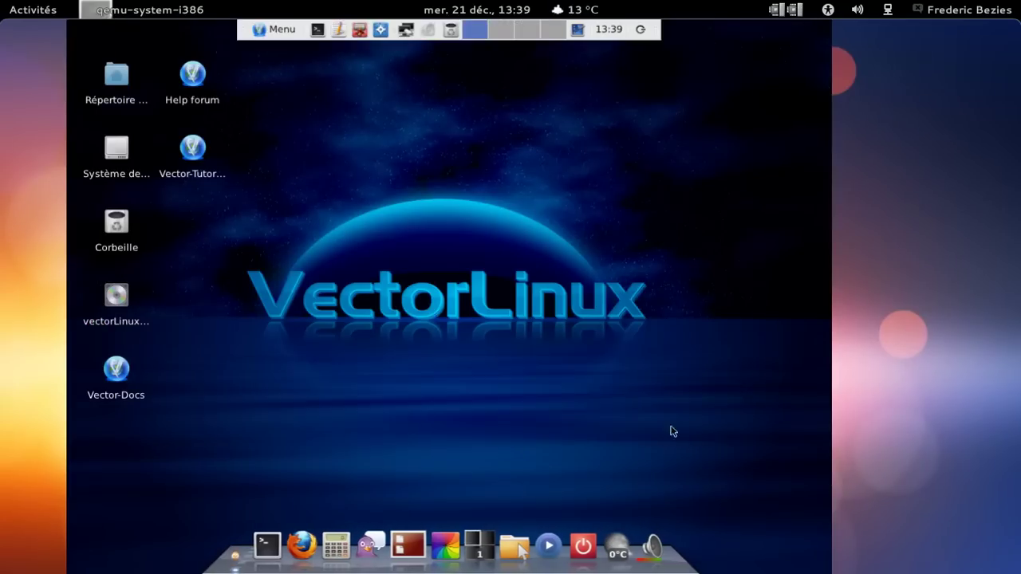
Open the configuration settings of the dock's weather applet.
right_click(613, 547)
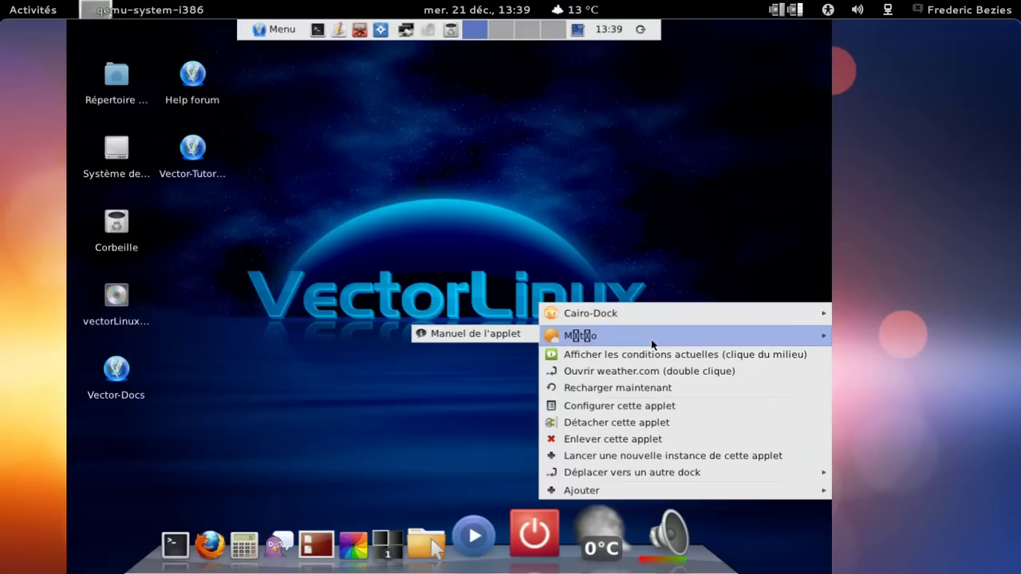
mouse_move(660, 333)
left_click(637, 405)
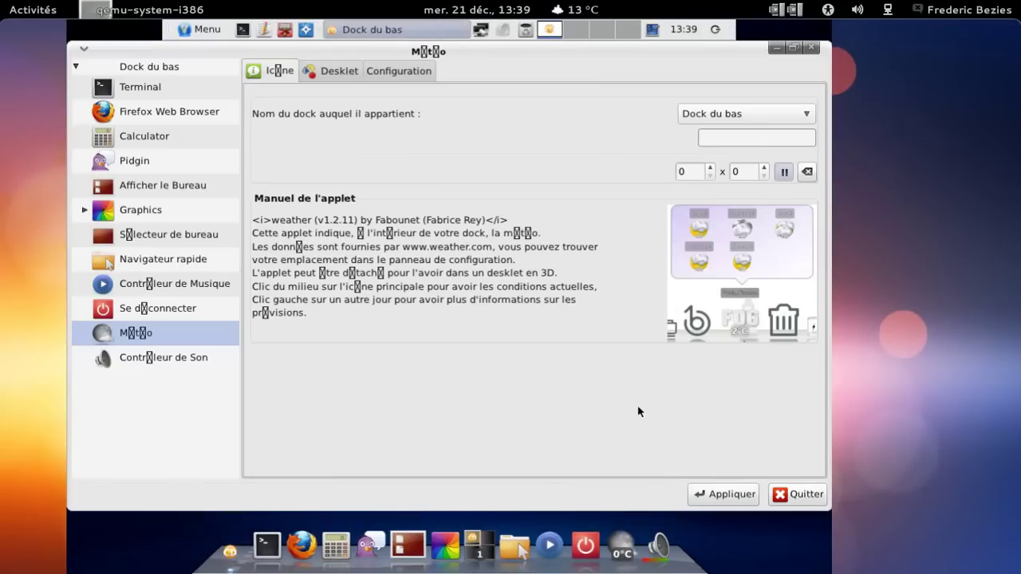
left_click(403, 76)
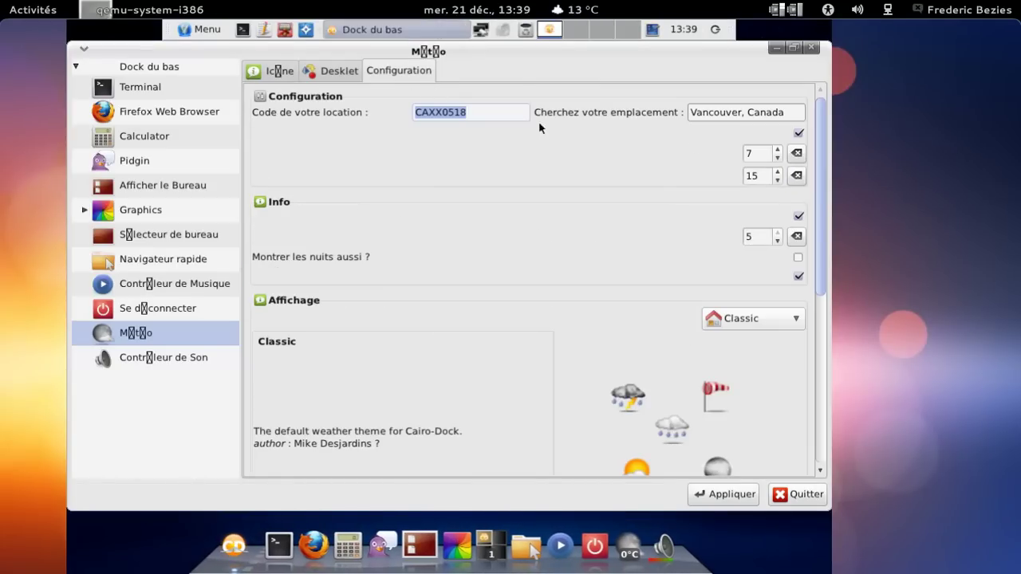
Set the weather applet's location to Biganos, France, with code FRAQ0167, then apply the change and close the settings.
left_click_drag(789, 114, 683, 114)
type("Biganos,")
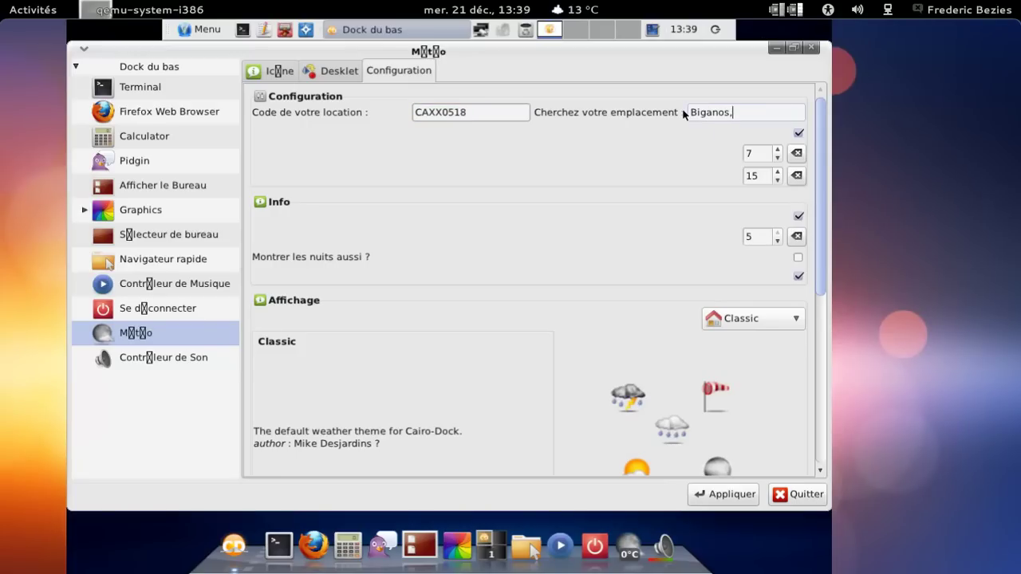
type(" Freanc")
key("BackSpace")
key("BackSpace")
type("ce")
key("Return")
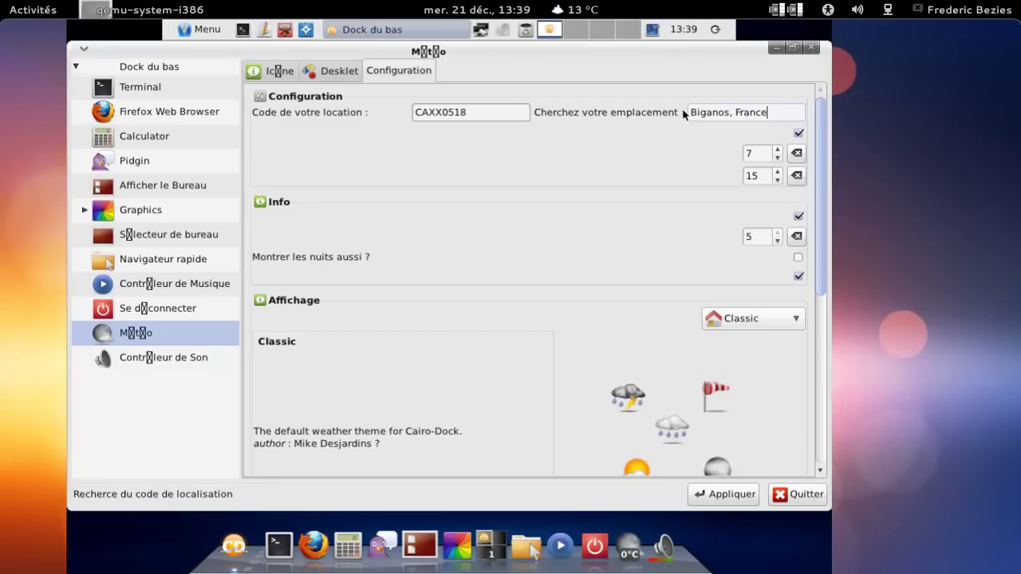
left_click(656, 115)
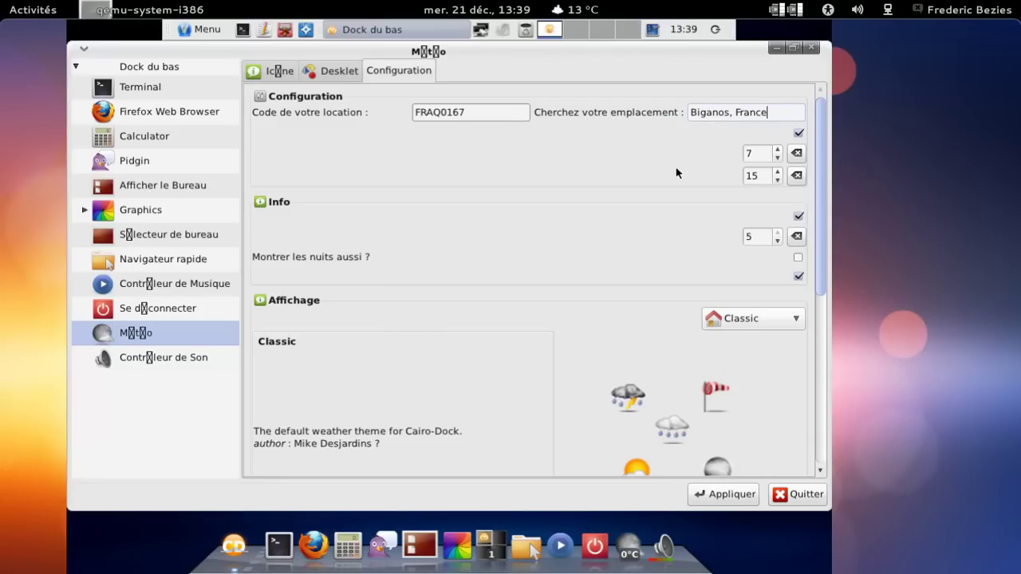
left_click(740, 495)
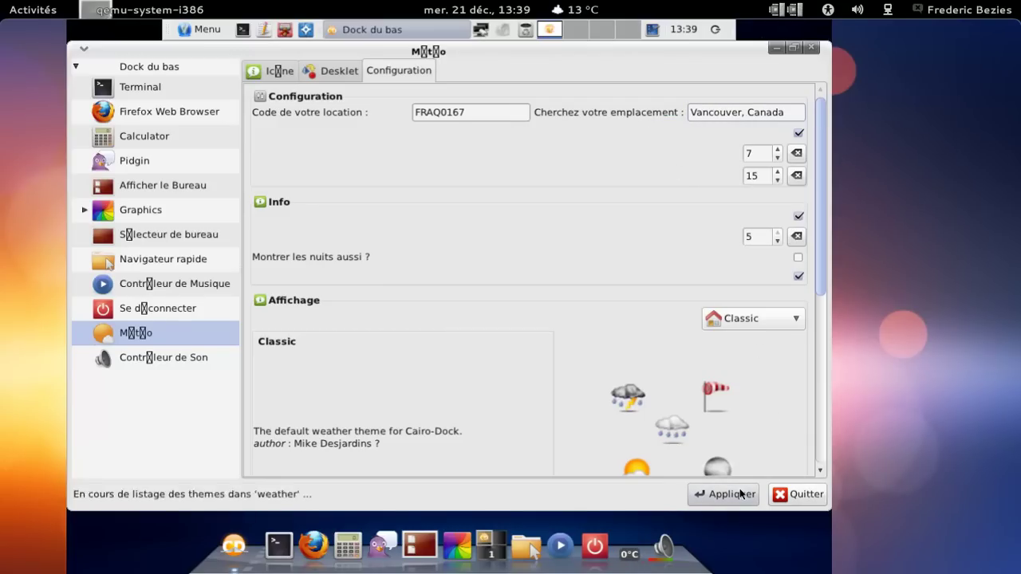
left_click(796, 494)
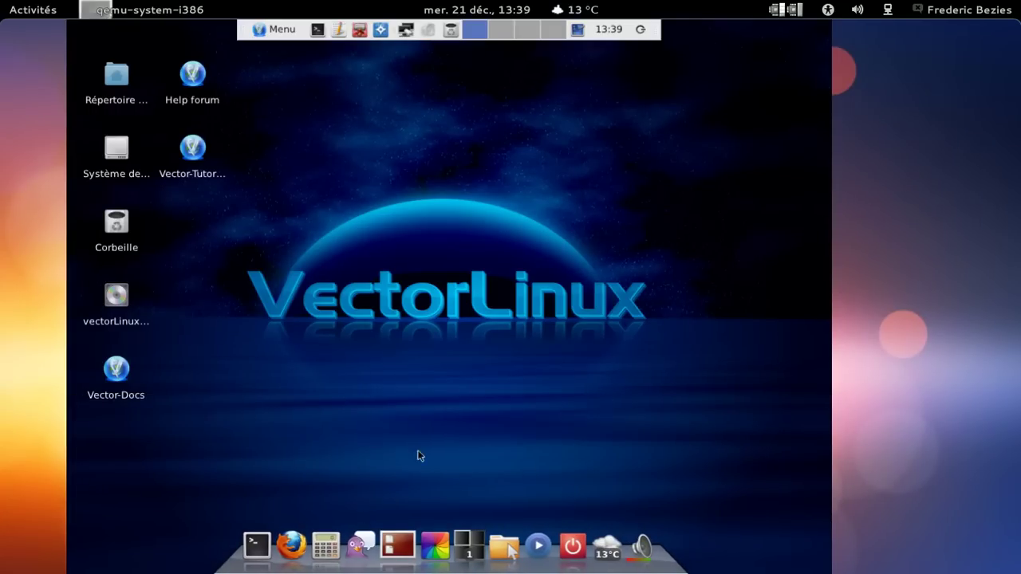
Launch Firefox and resize its unmaximized window to nearly the full desktop width, ending just above the dock.
left_click(292, 547)
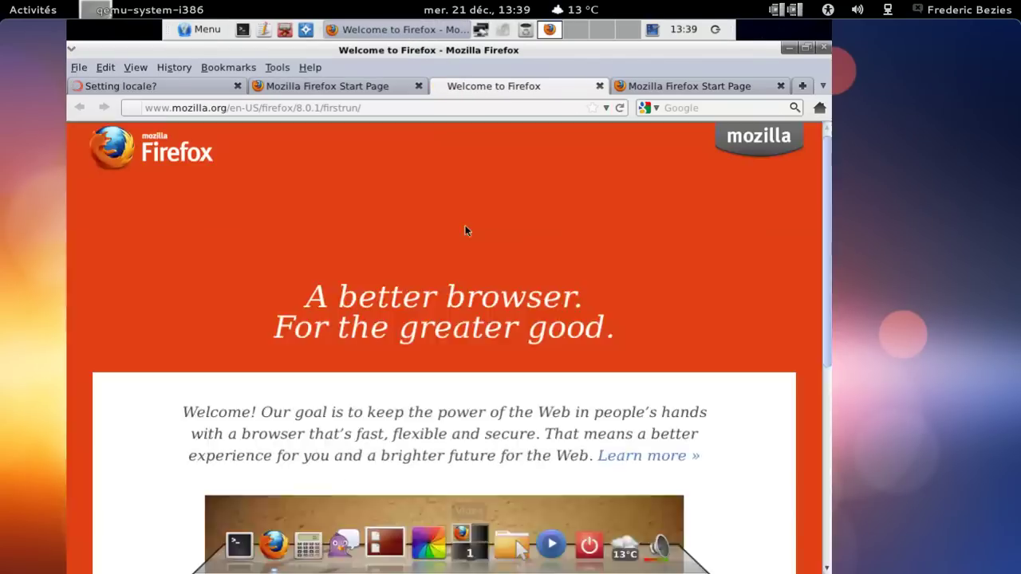
double_click(541, 53)
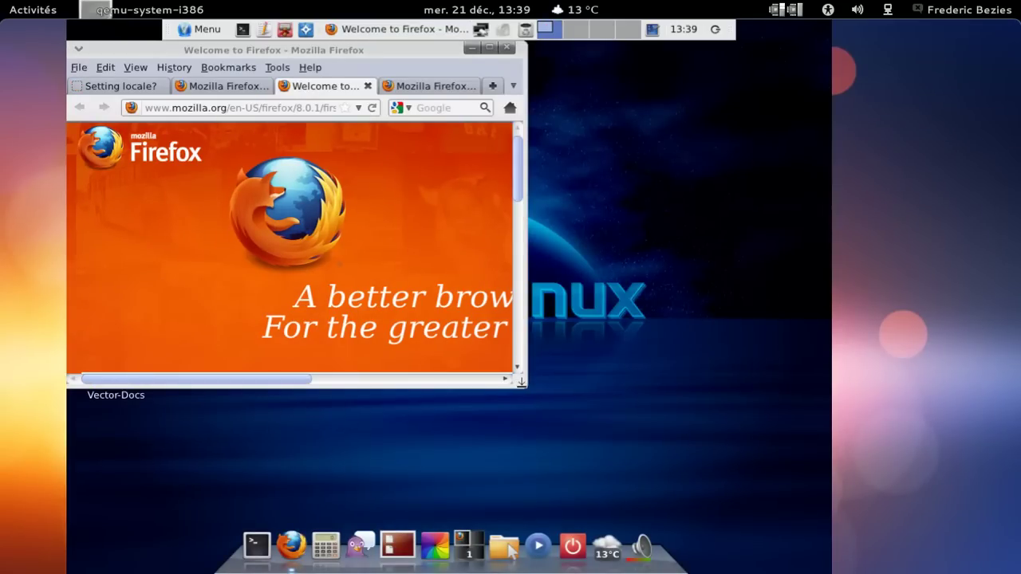
left_click_drag(526, 386, 763, 501)
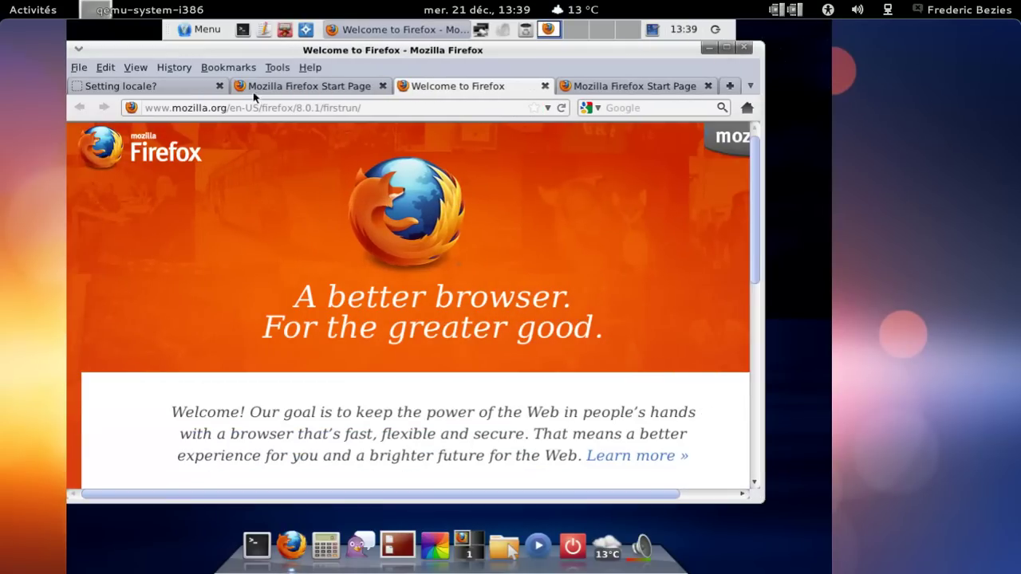
Close the locale page, the first start page and the welcome page, keeping only one Firefox start page open.
left_click(220, 87)
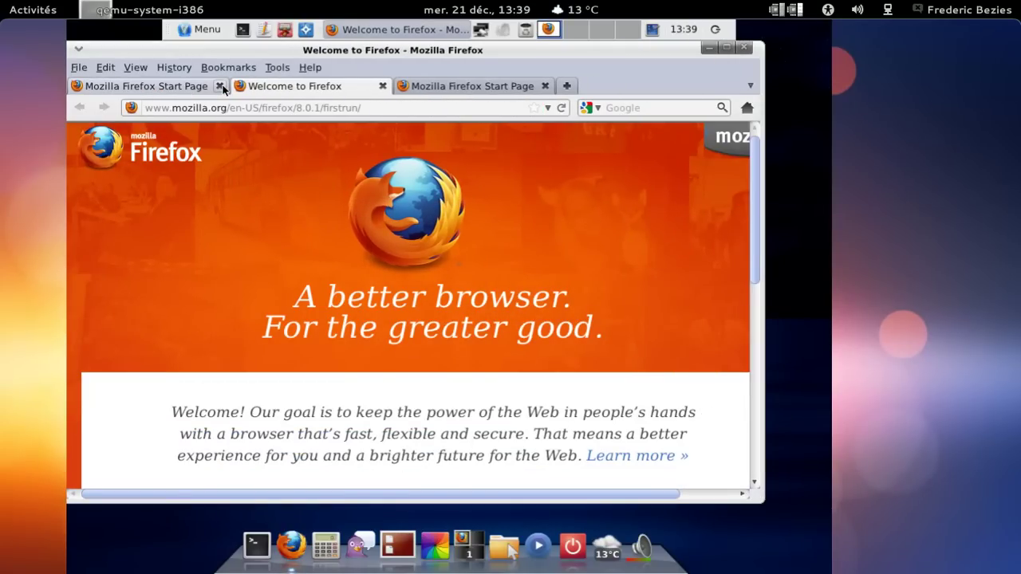
left_click(222, 87)
left_click(222, 87)
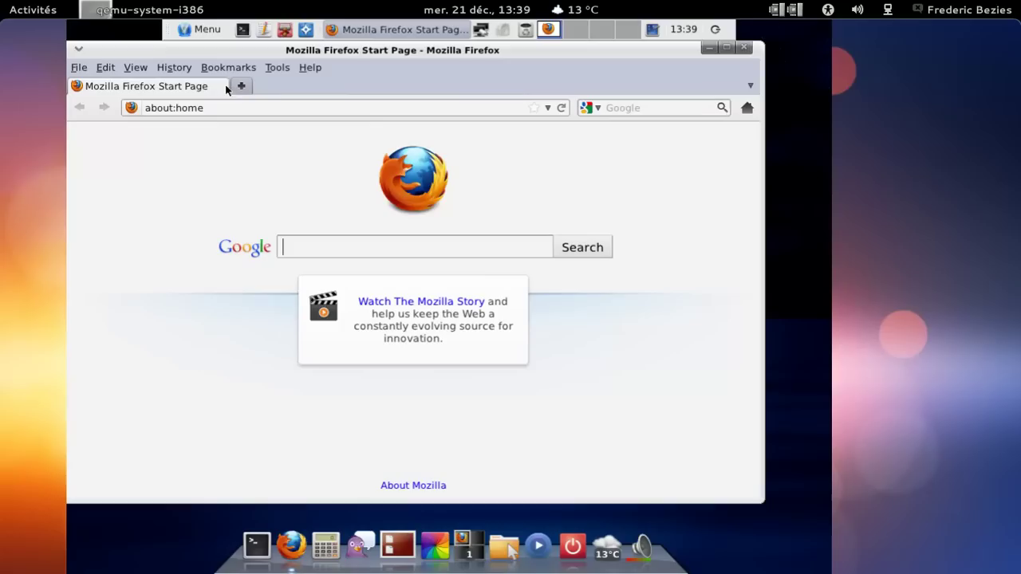
Open the Firefox Add-ons Manager.
left_click(301, 69)
mouse_move(276, 67)
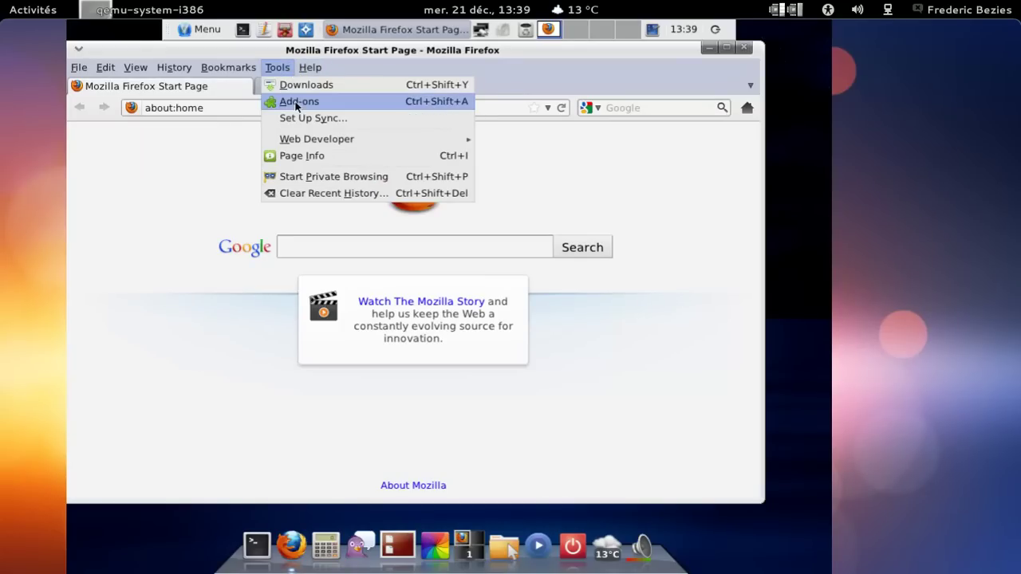
left_click(297, 104)
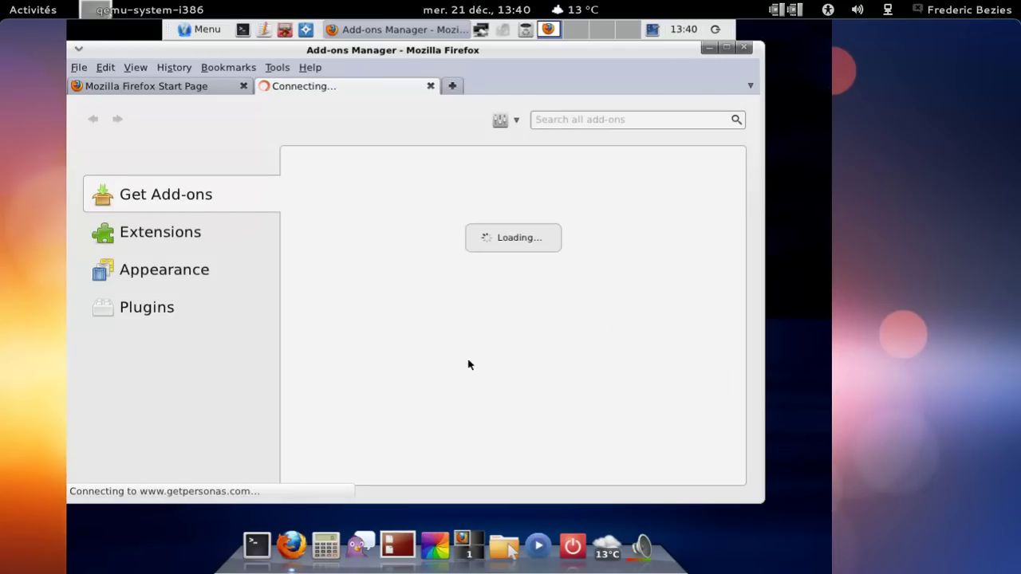
Launch the Gslapt package manager, authorizing it with the administrative password, and close Firefox.
left_click(214, 30)
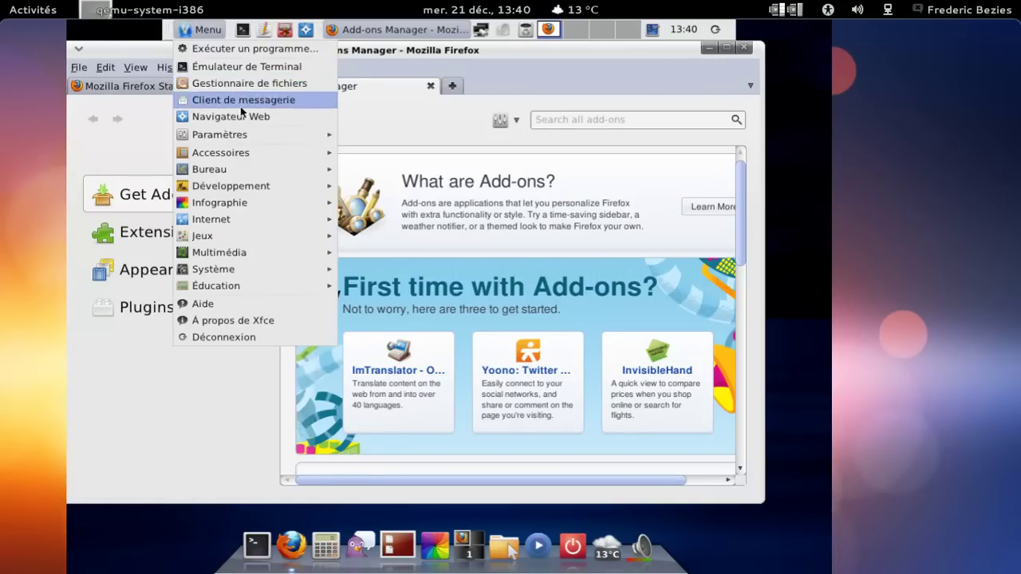
mouse_move(258, 252)
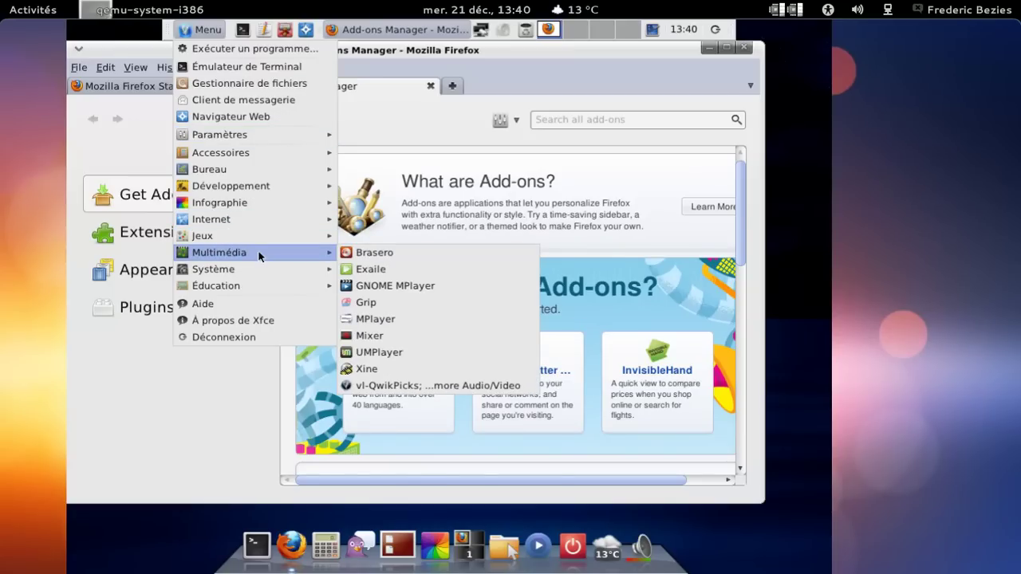
mouse_move(253, 283)
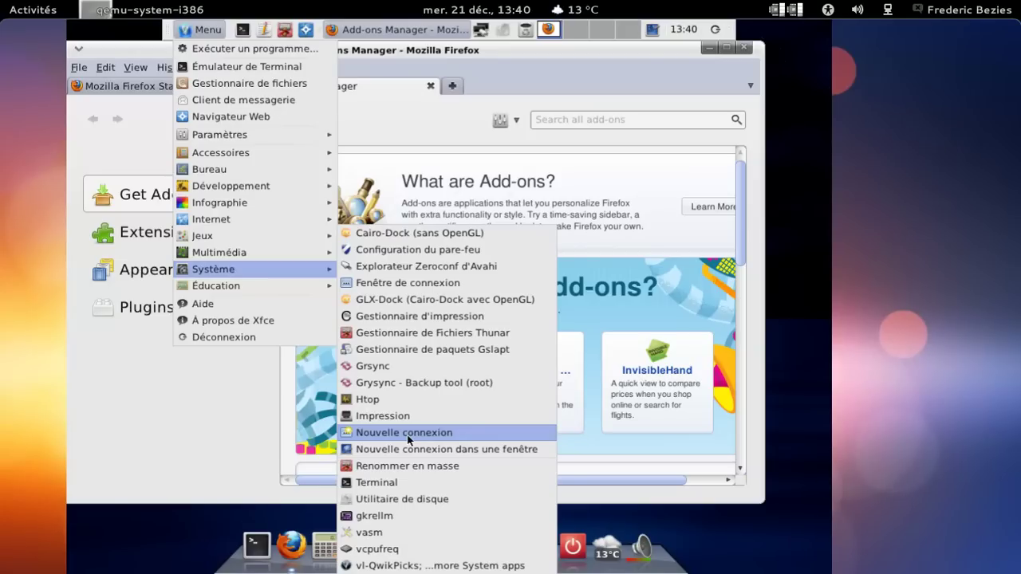
left_click(433, 351)
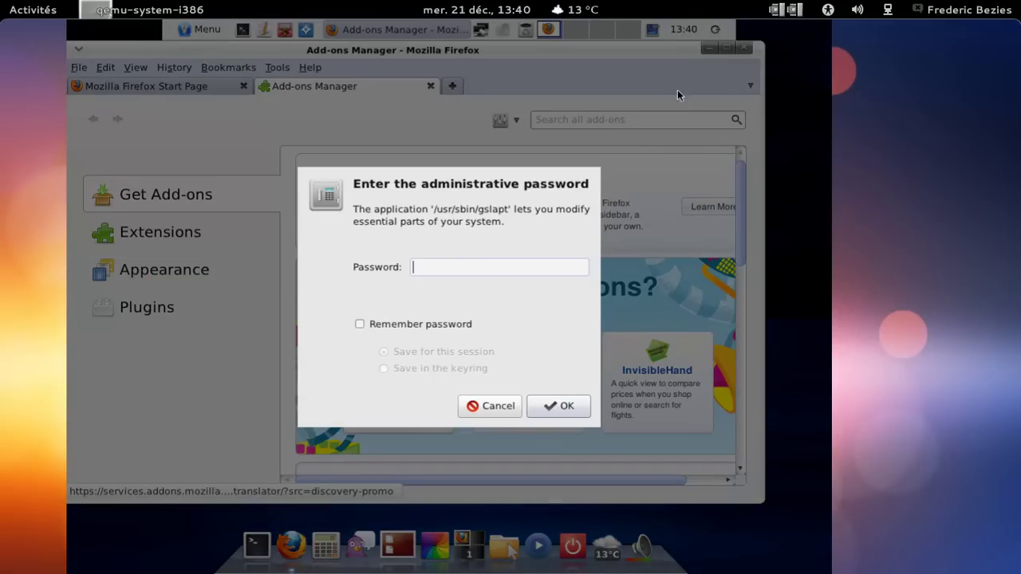
type("********")
key("Return")
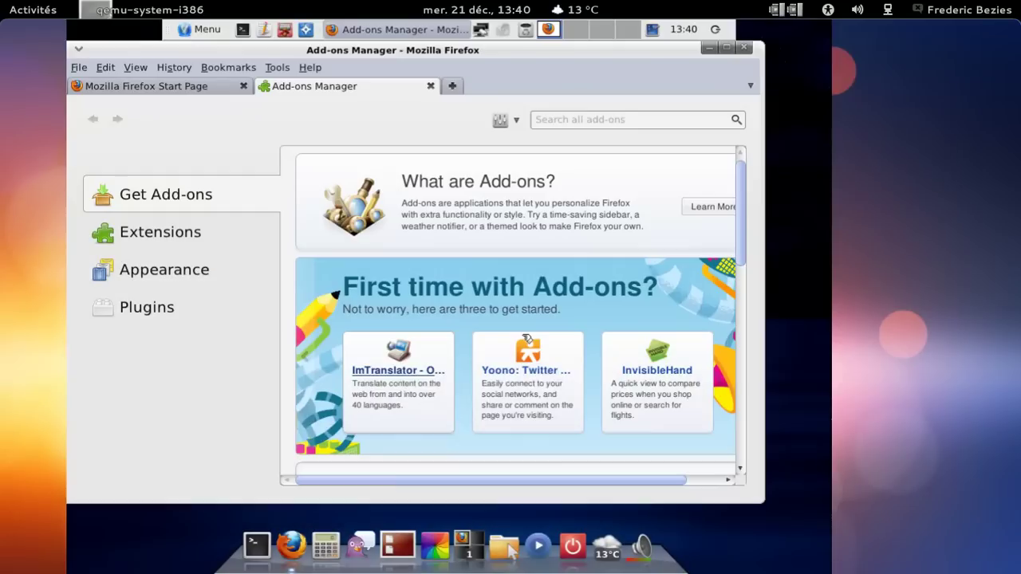
left_click(742, 50)
left_click(536, 303)
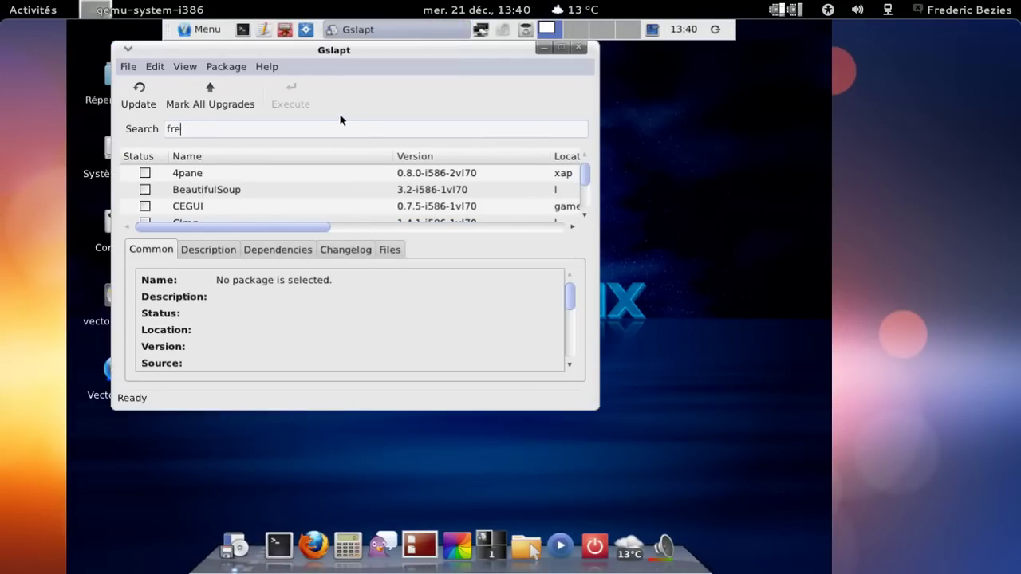
Search the packages for firefox, enlarge the Gslapt window and look through the matching packages.
type("x")
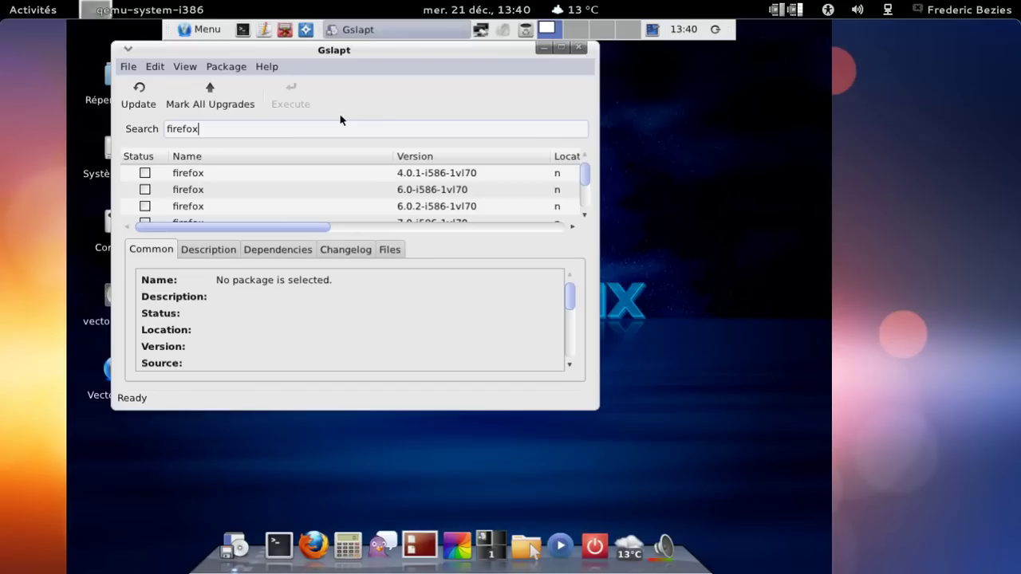
left_click_drag(597, 407, 702, 454)
scroll(374, 193, "down", 3)
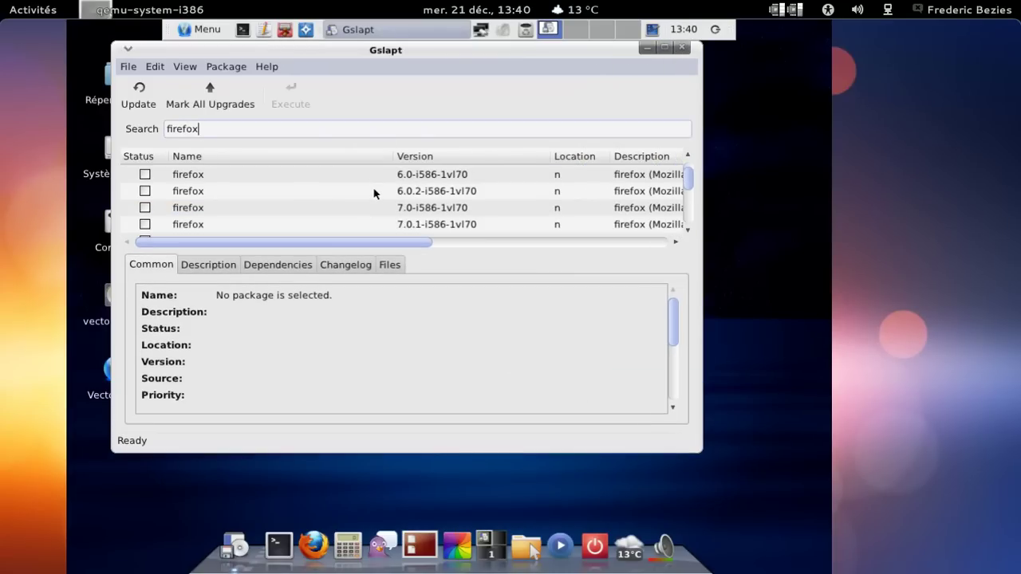
scroll(374, 194, "down", 1)
scroll(374, 193, "down", 4)
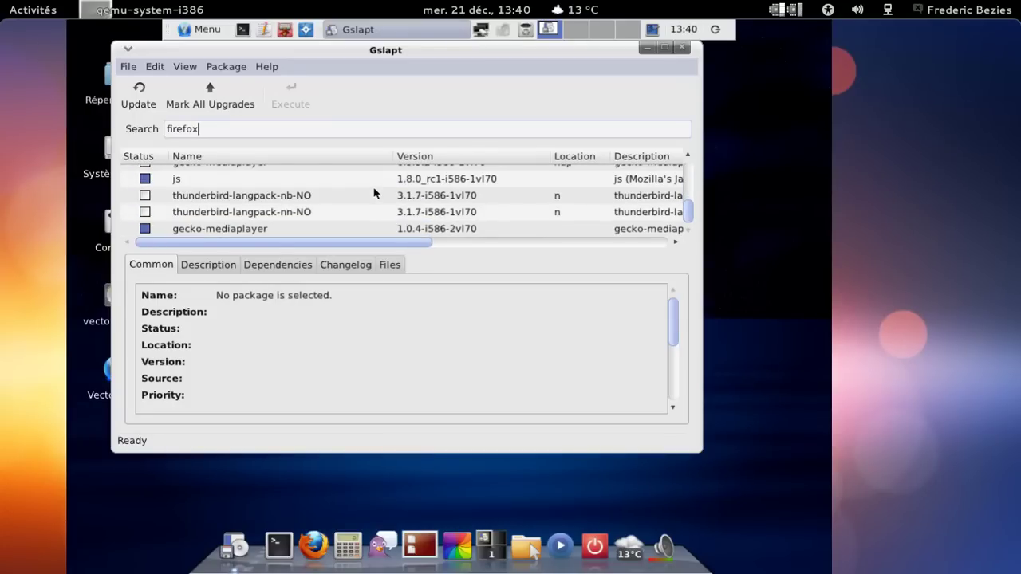
scroll(374, 193, "up", 8)
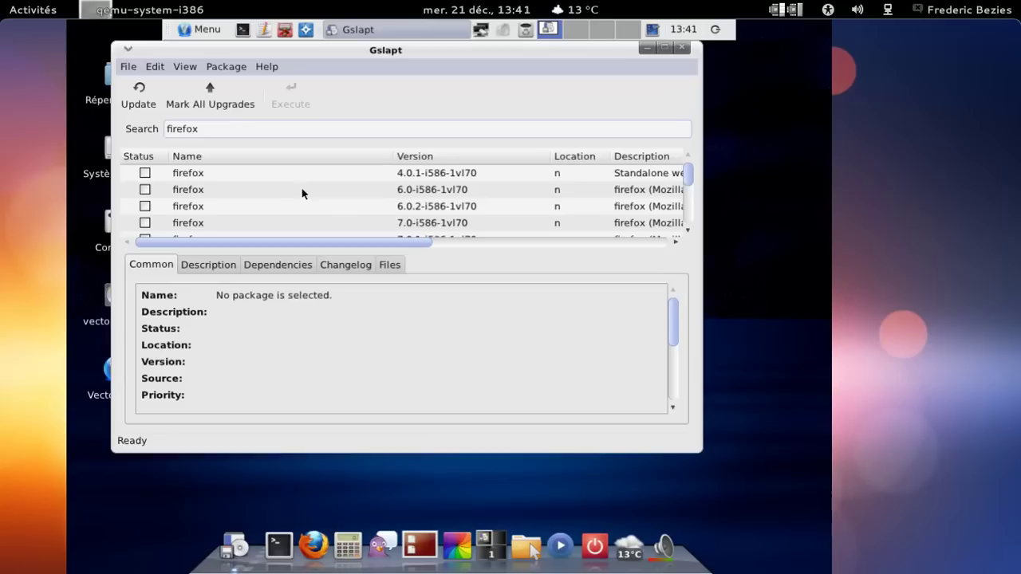
scroll(303, 193, "down", 1)
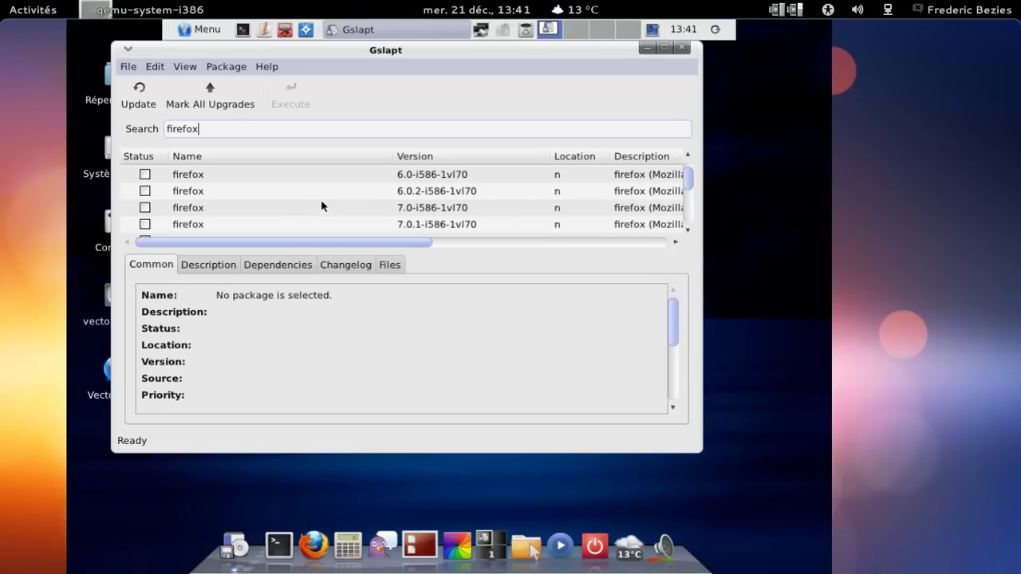
Update the package data from the repositories and search the packages for langpack.
left_click(141, 95)
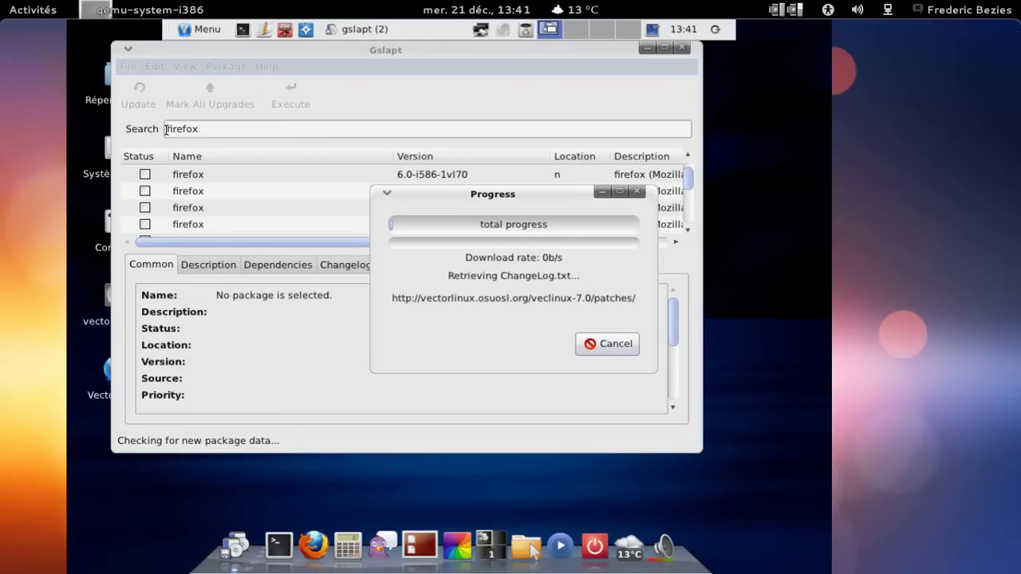
left_click(207, 29)
type("langpack")
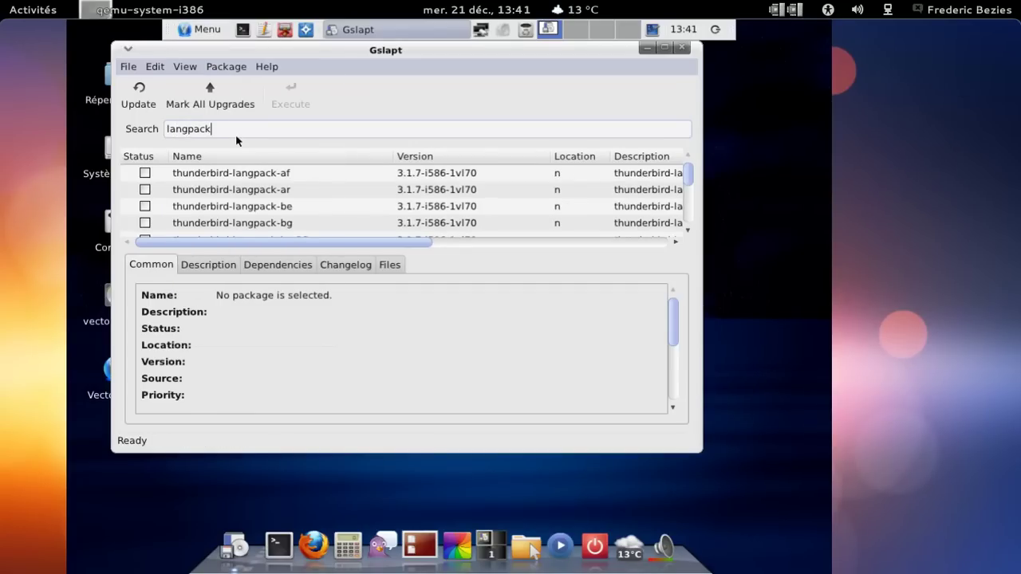
Look through the packages matching langpack down to the end of the list.
scroll(693, 231, "down", 5)
scroll(692, 230, "down", 2)
left_click_drag(689, 178, 691, 210)
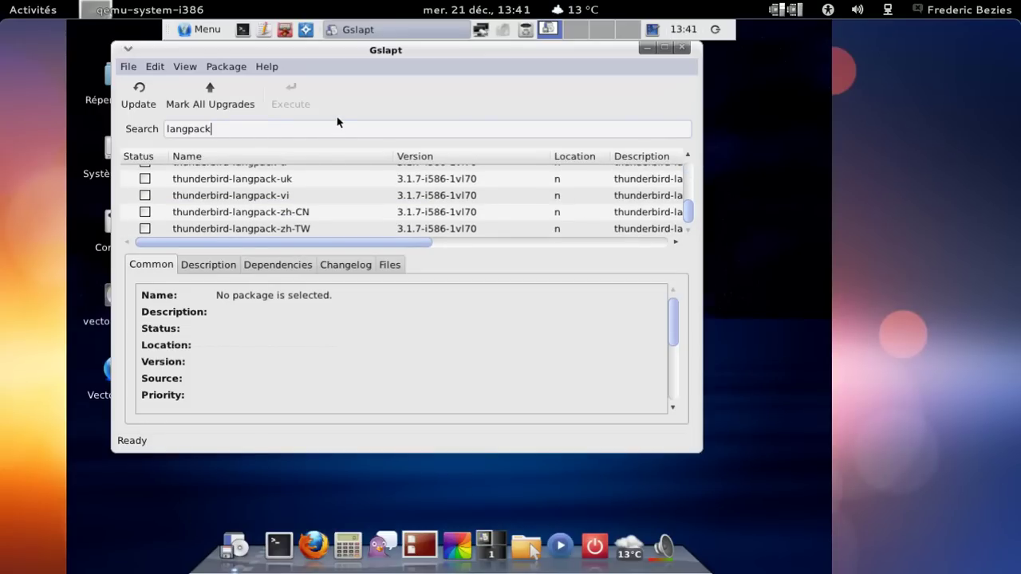
Search the packages for french instead of langpack and close Gslapt.
key("BackSpace")
key("BackSpace")
key("BackSpace")
key("BackSpace")
type("french")
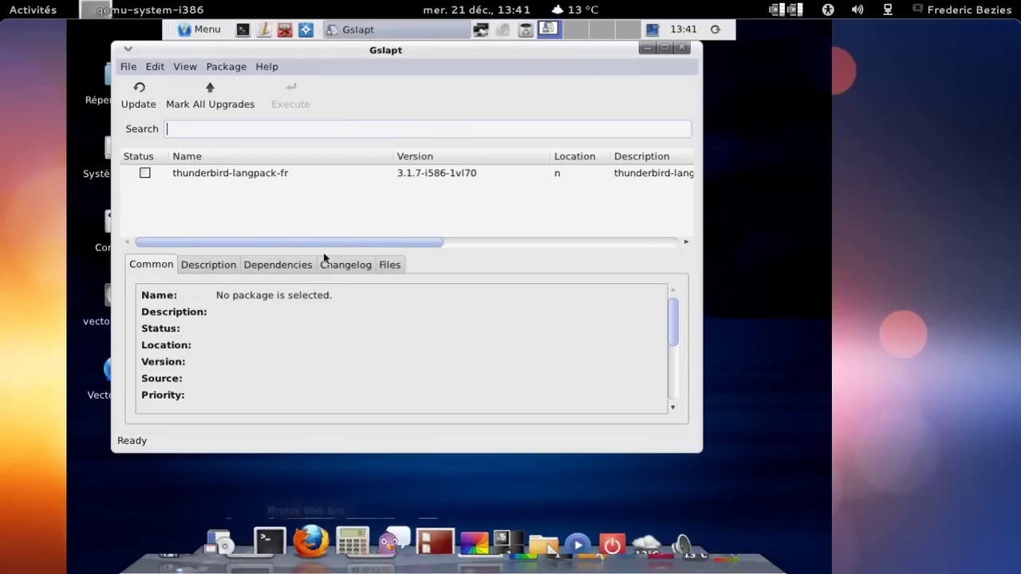
left_click(680, 49)
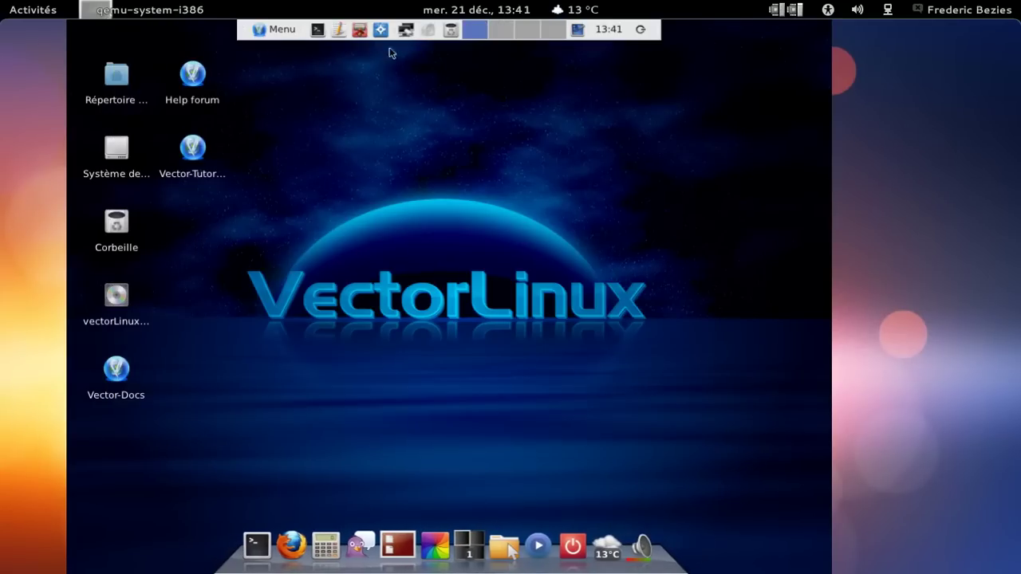
Launch Firefox and open its about:config preferences page, accepting the warranty warning.
left_click(299, 538)
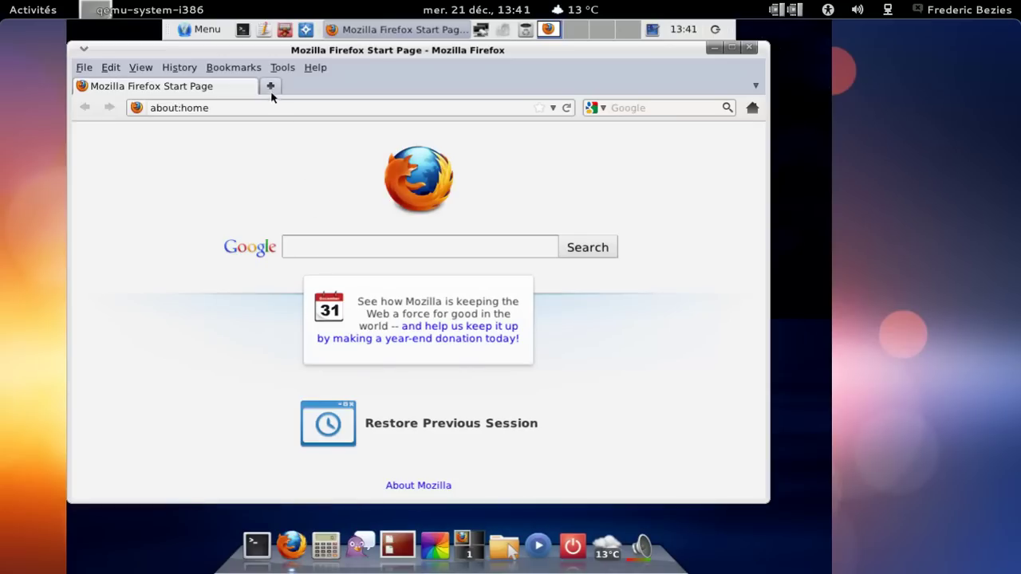
left_click(267, 102)
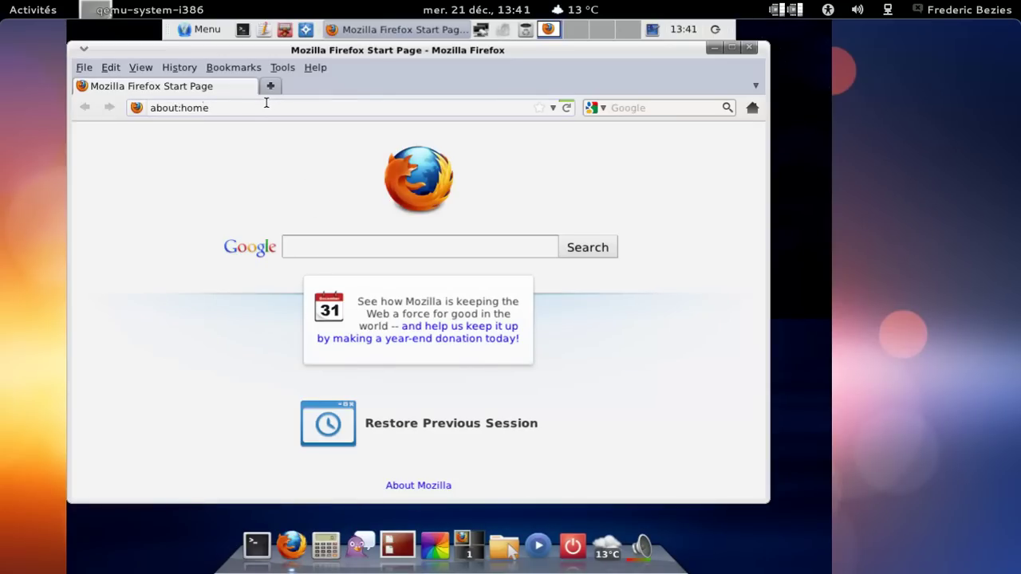
type("about:config")
key("Return")
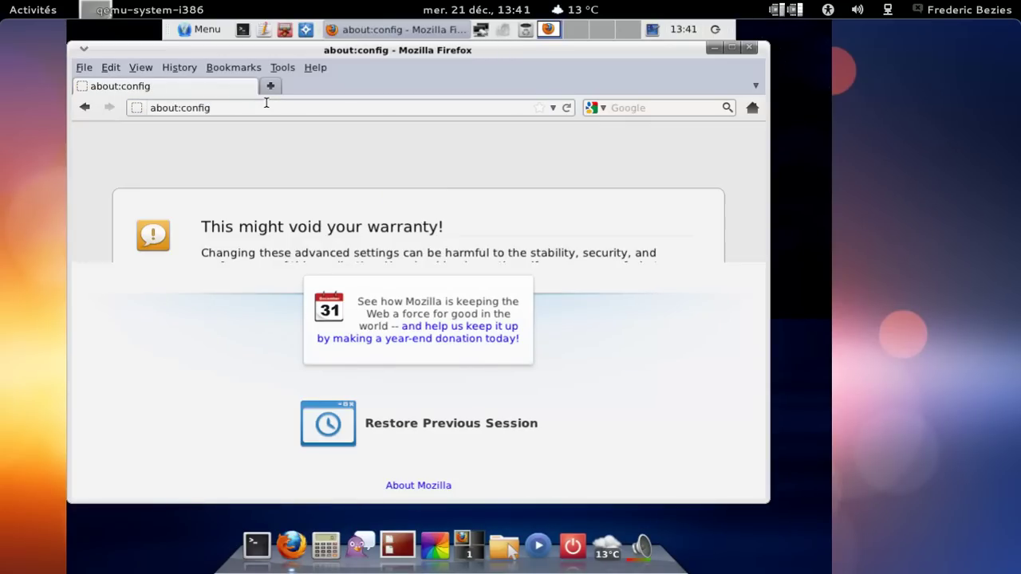
left_click(446, 328)
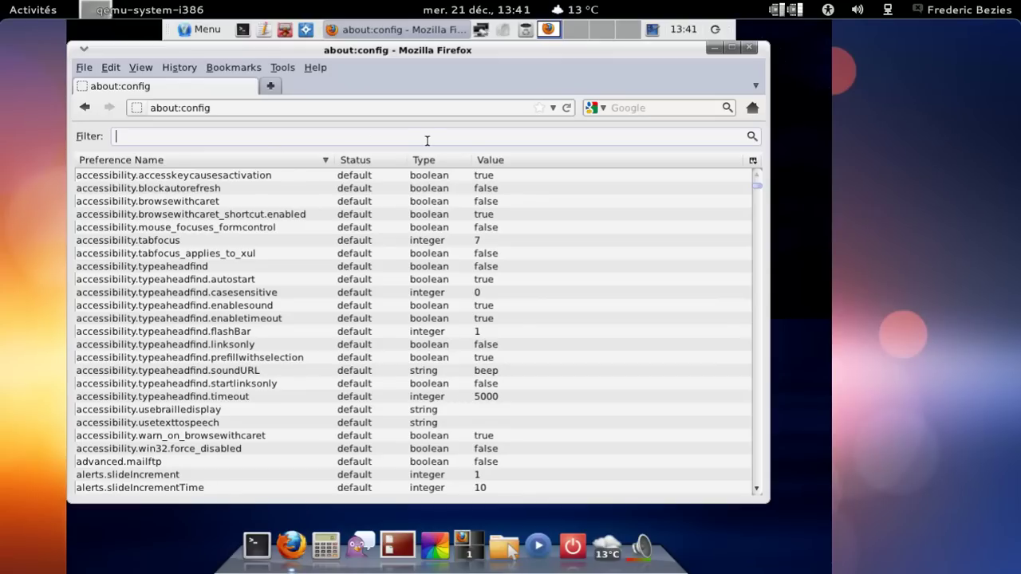
Filter the preferences by general.user and set general.useragent.locale to fr.
type("general.user")
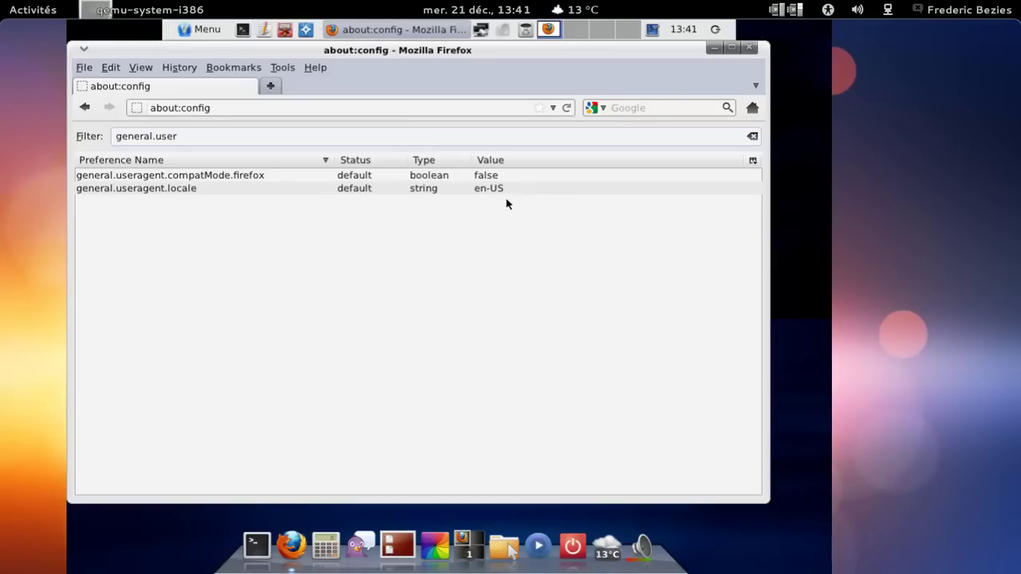
double_click(504, 191)
type("fr")
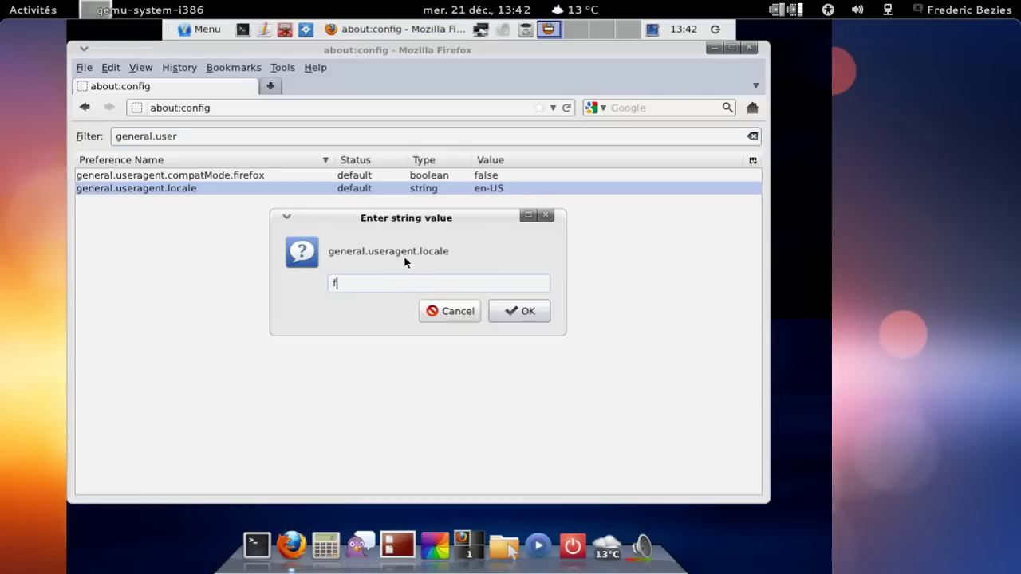
left_click(515, 313)
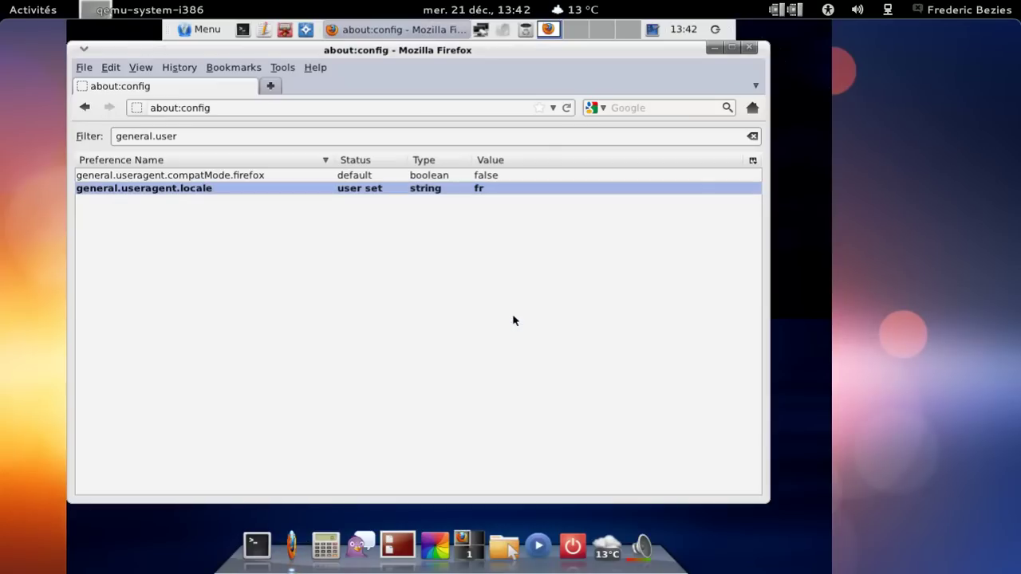
Restart Firefox and open the Add-ons Manager.
left_click(749, 48)
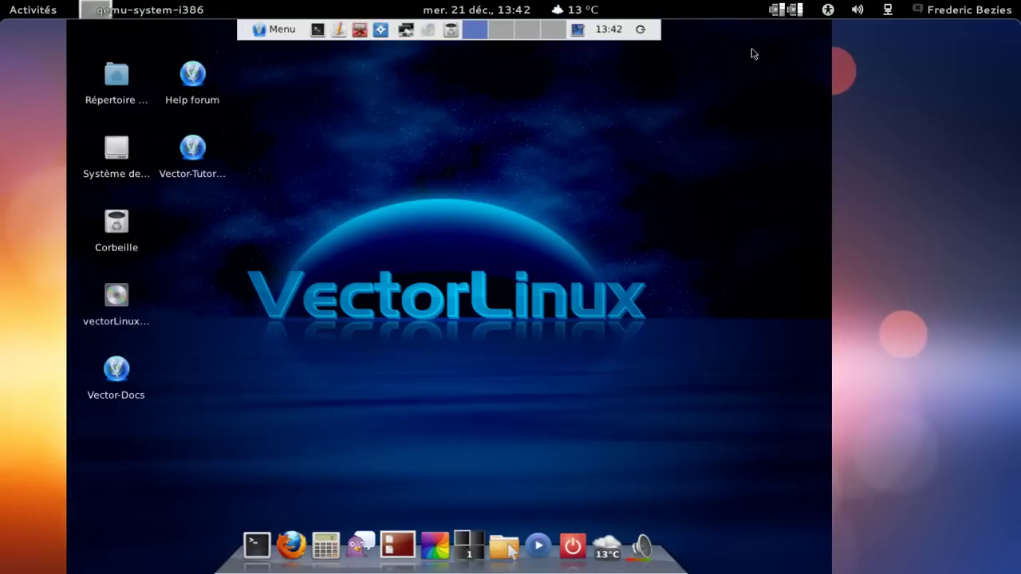
left_click(298, 545)
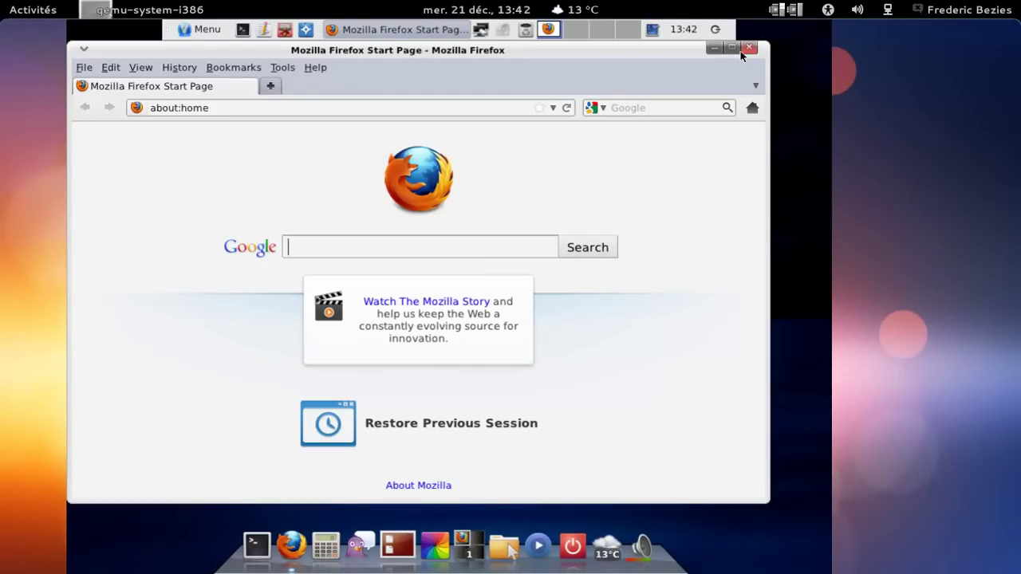
left_click(281, 68)
left_click(290, 104)
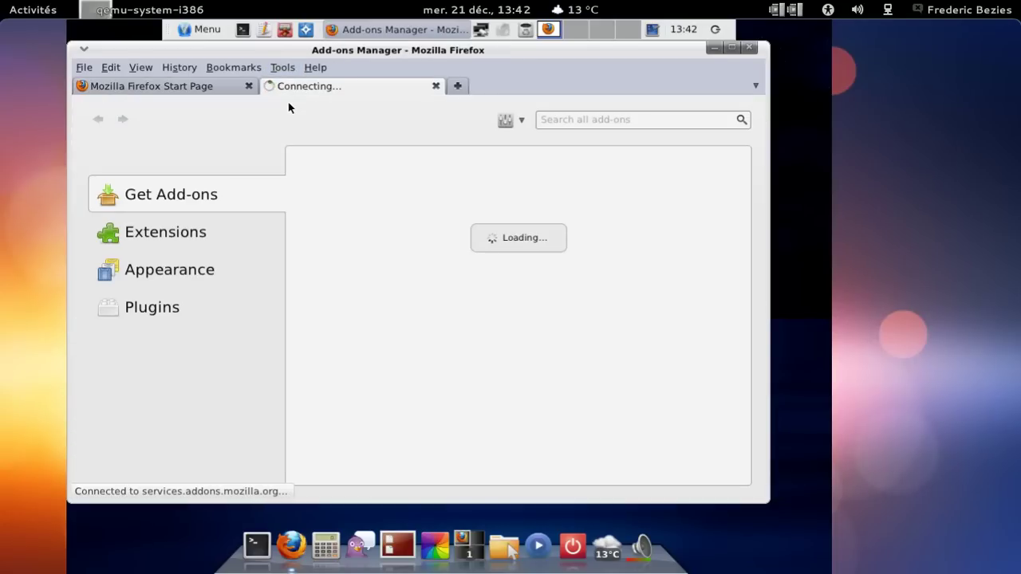
Review the installed extensions, appearance themes and plugins, and close Firefox with all its tabs.
left_click(212, 231)
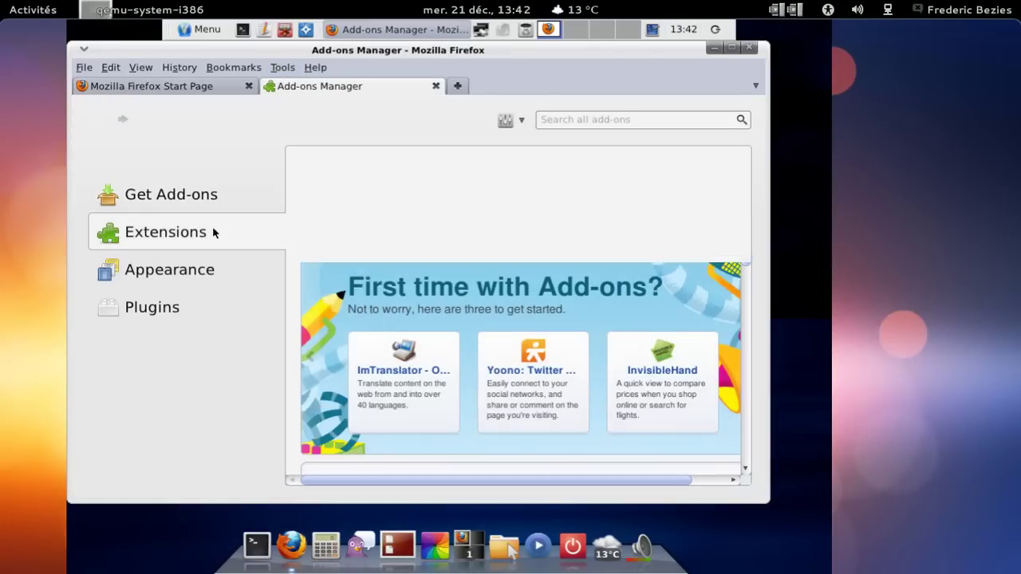
left_click(212, 269)
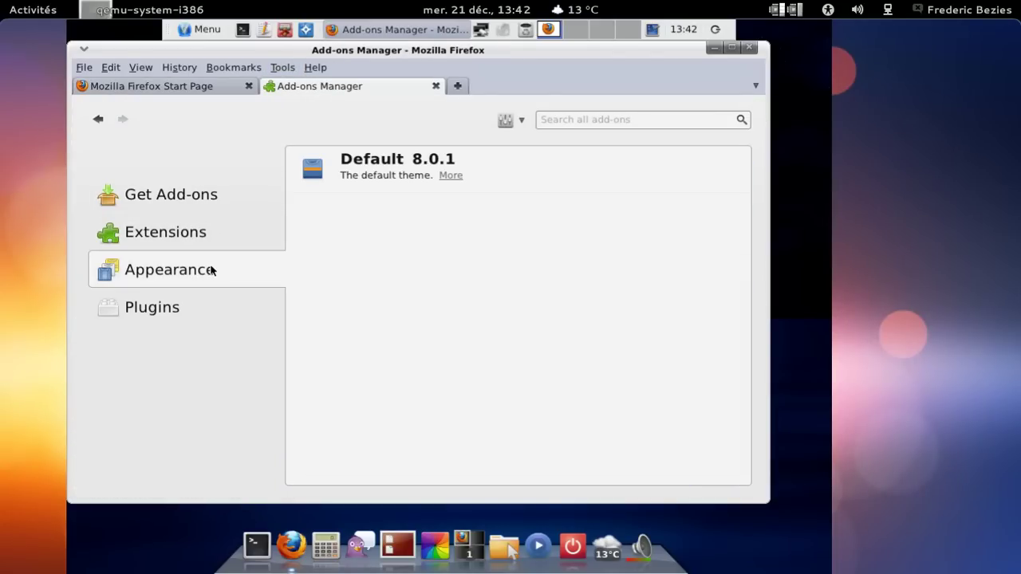
left_click(192, 304)
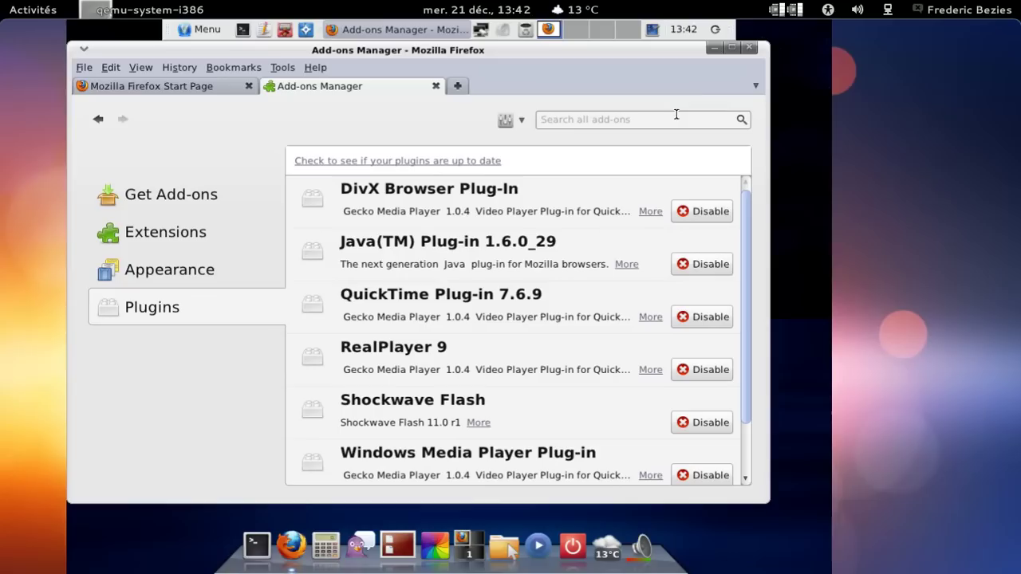
left_click(748, 49)
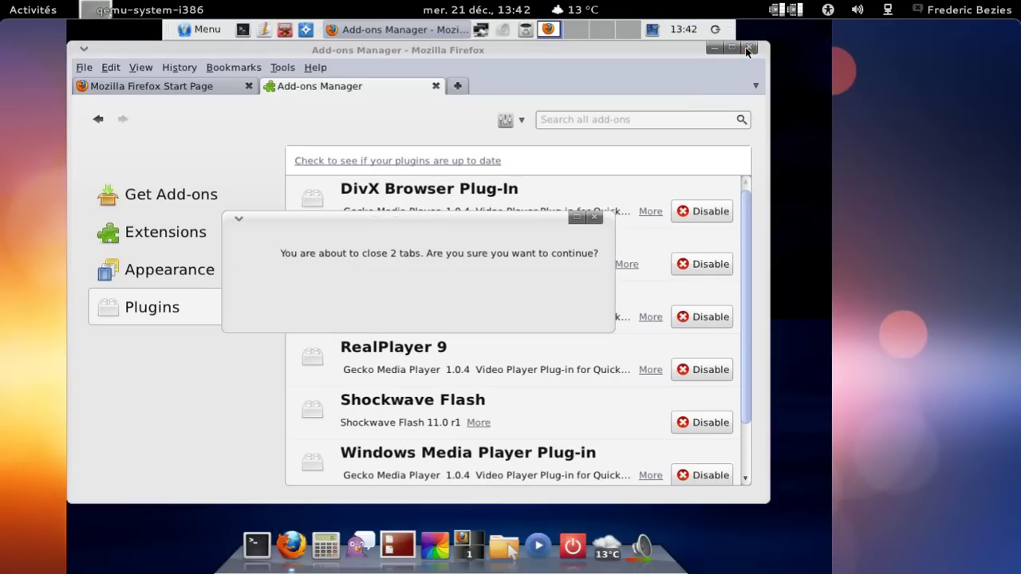
left_click(559, 308)
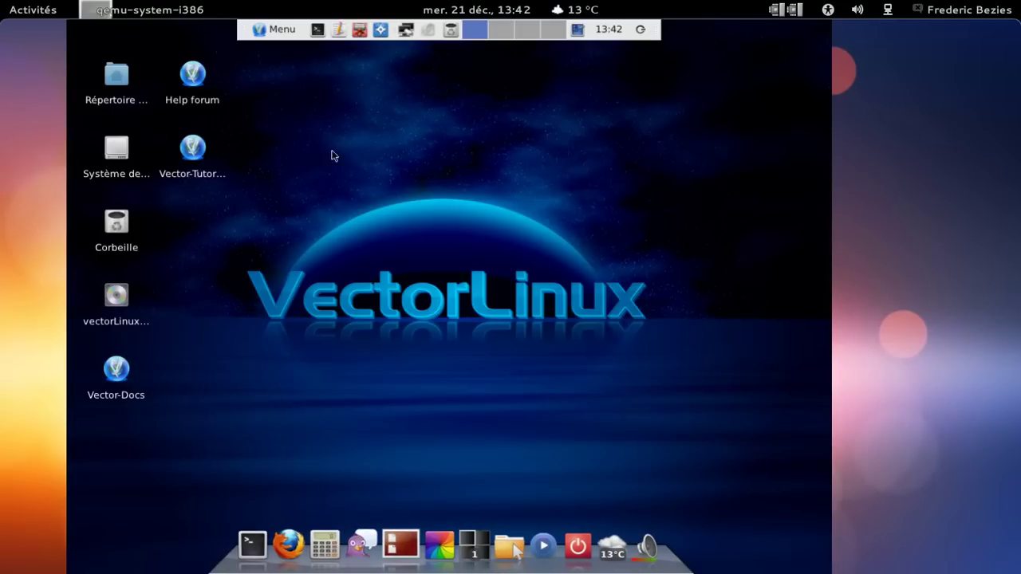
Launch the Opera browser, accepting its licence agreement, and reduce its maximized window.
left_click(276, 32)
left_click(276, 32)
left_click(276, 32)
mouse_move(288, 232)
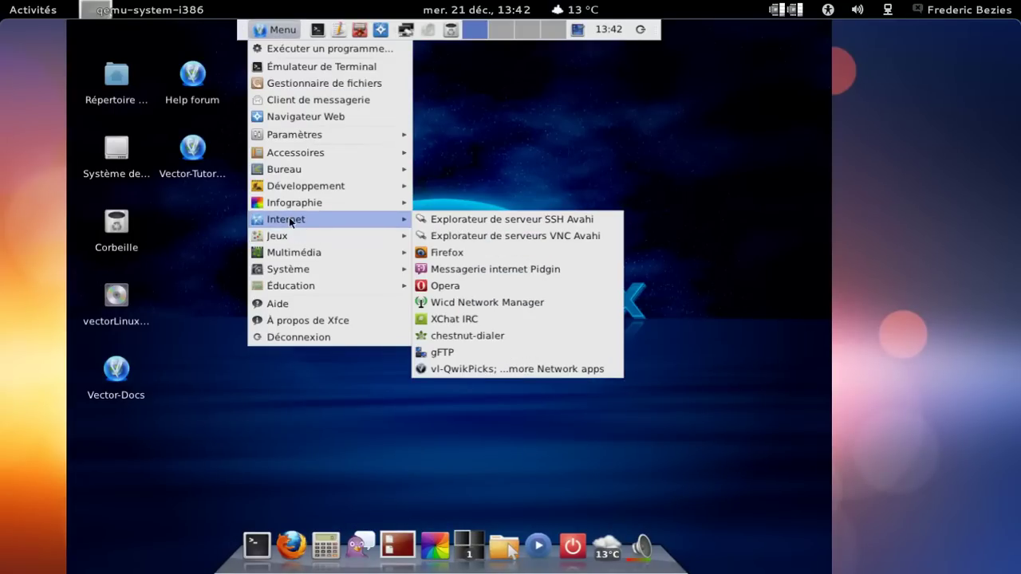
left_click(471, 286)
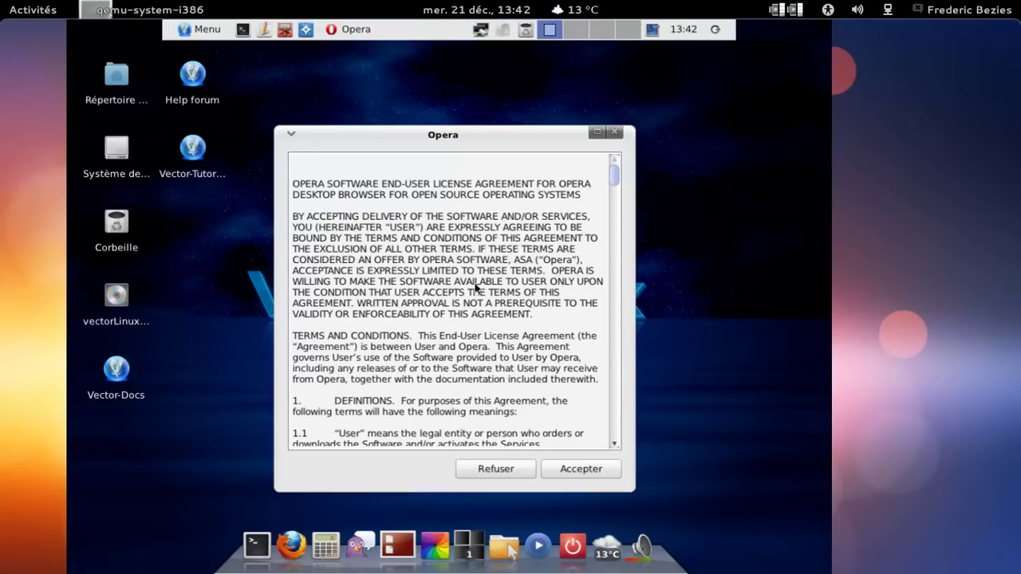
left_click(576, 468)
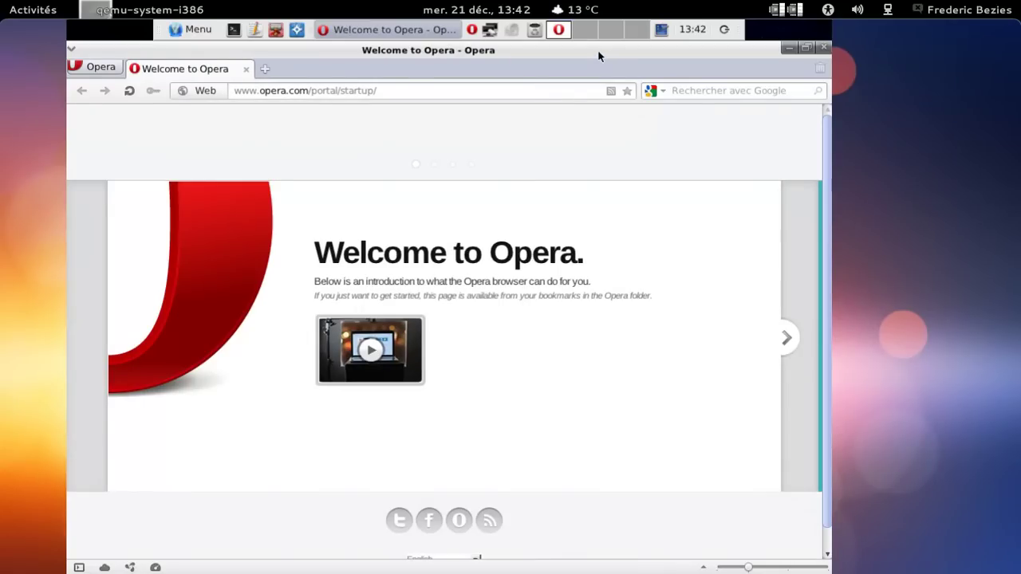
double_click(606, 53)
left_click_drag(410, 85, 412, 61)
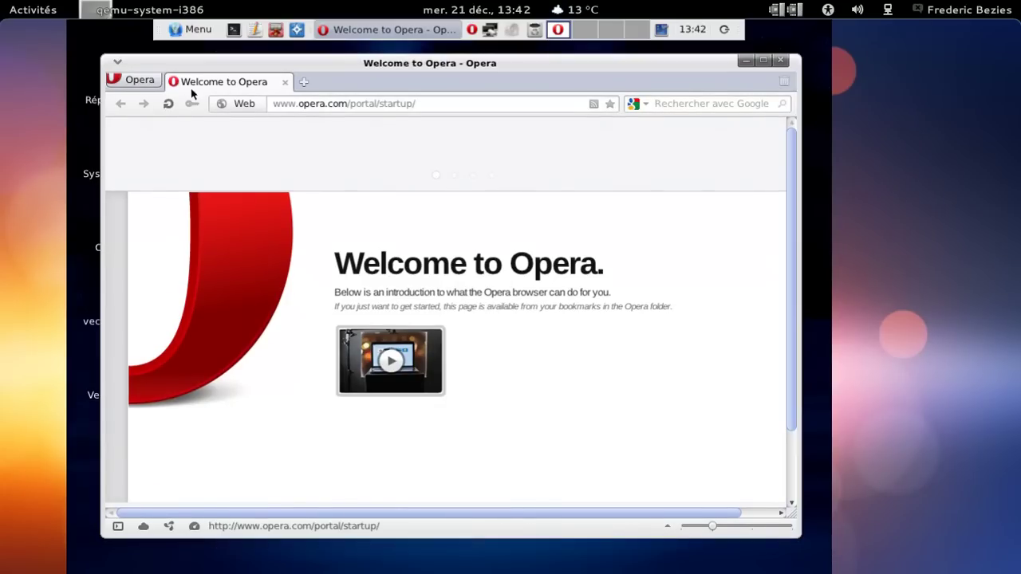
View Opera's version information on its About page and close the browser.
left_click(147, 83)
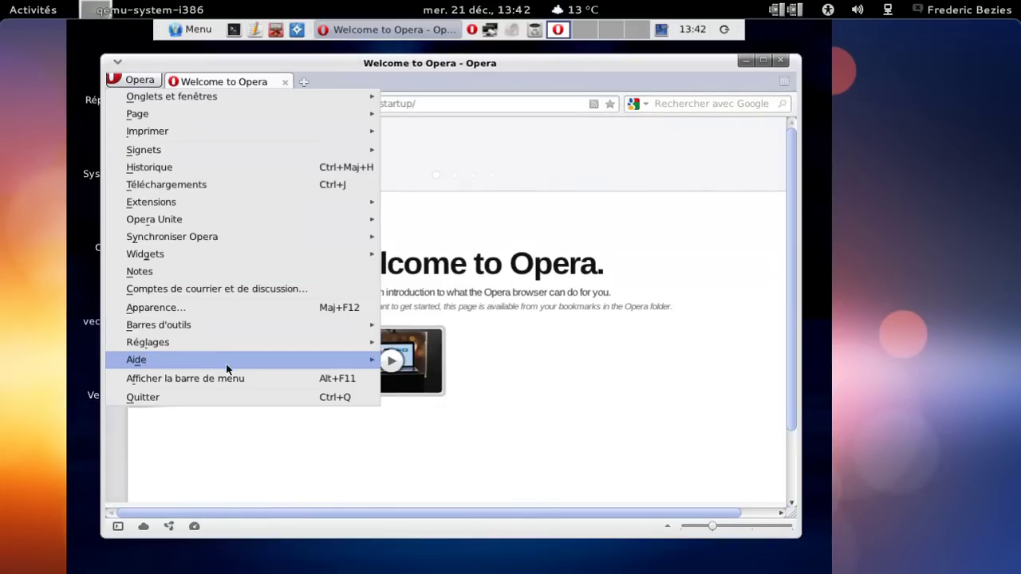
mouse_move(227, 364)
left_click(449, 448)
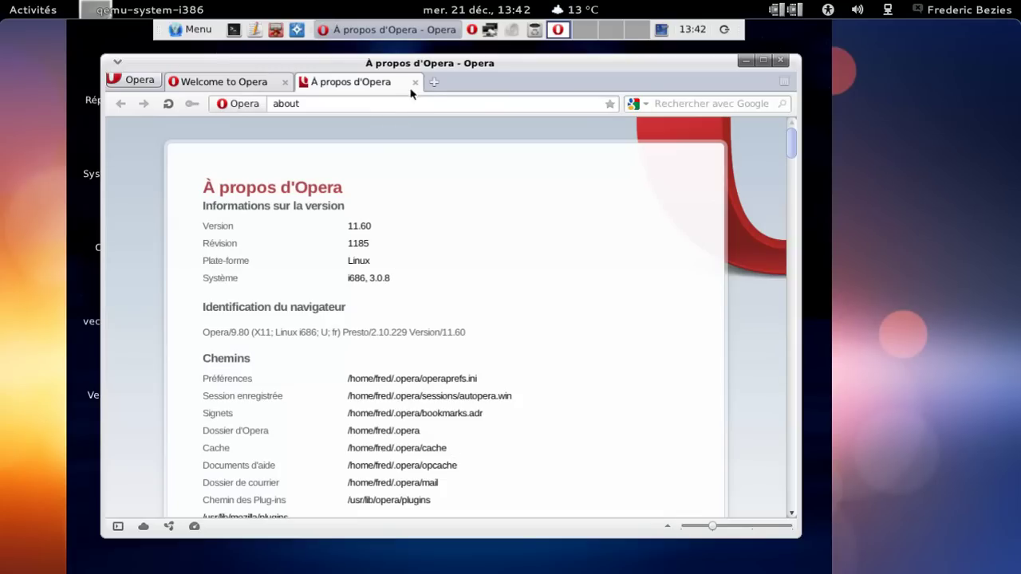
left_click(415, 82)
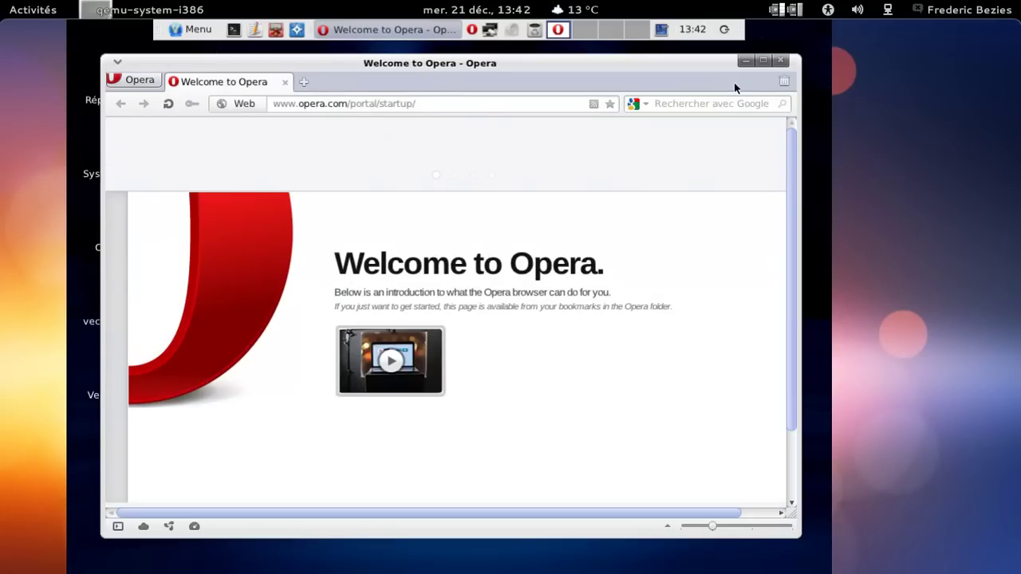
left_click(782, 62)
Browse the installed multimedia, development and office applications and launch the AbiWord word processor.
left_click(274, 35)
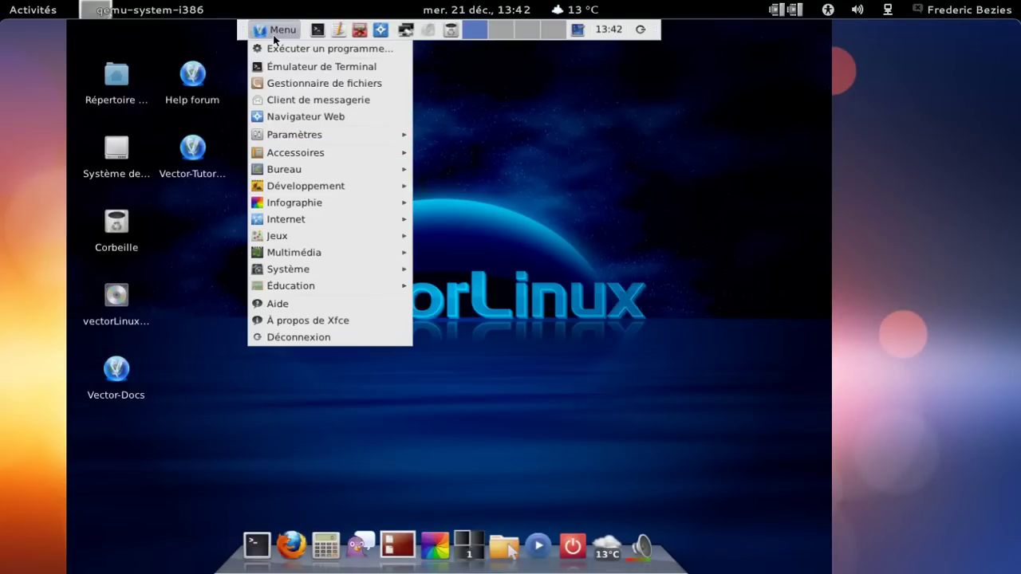
mouse_move(304, 254)
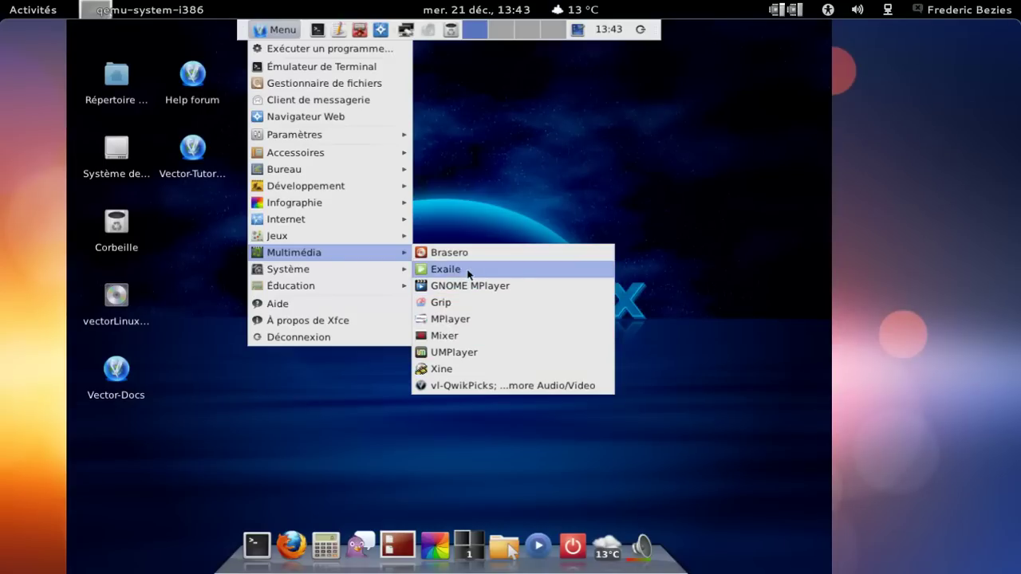
mouse_move(391, 191)
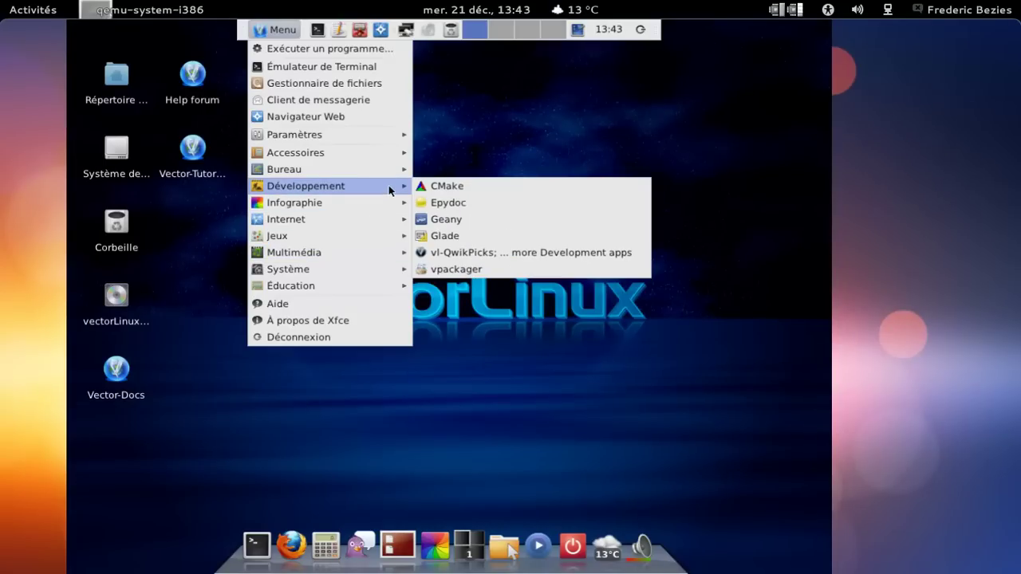
mouse_move(381, 172)
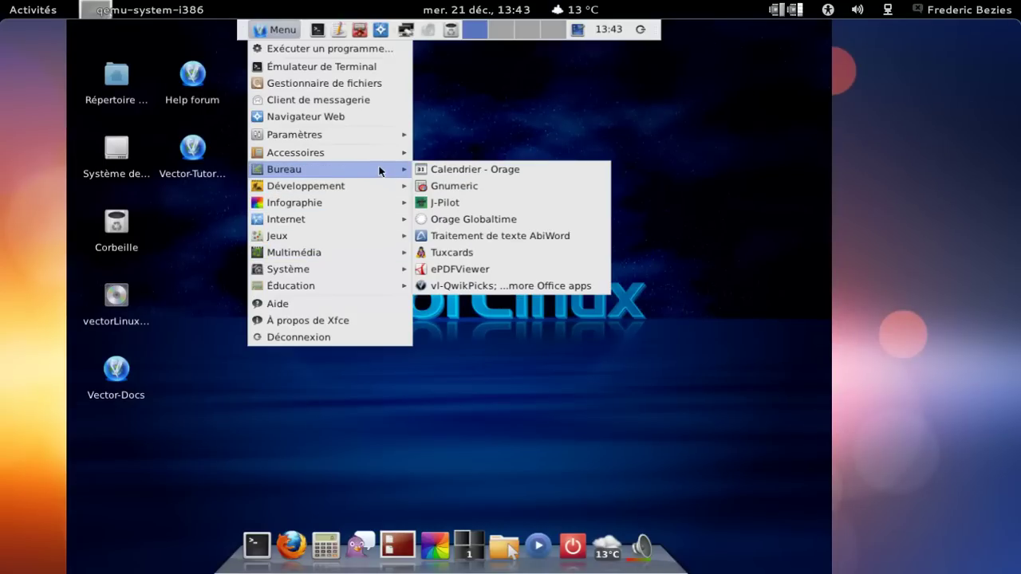
left_click(494, 234)
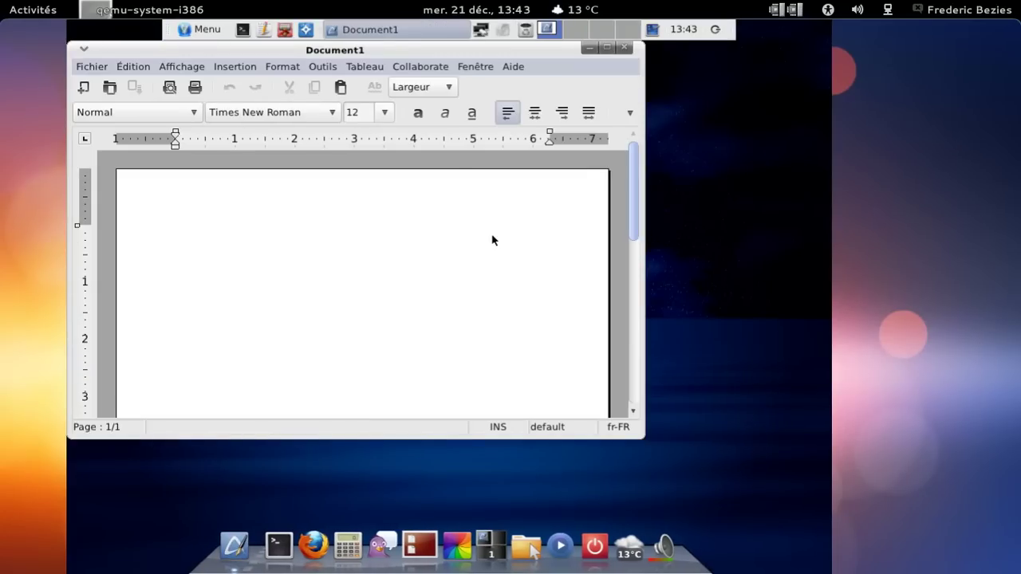
View AbiWord's About information and close the word processor.
left_click(512, 67)
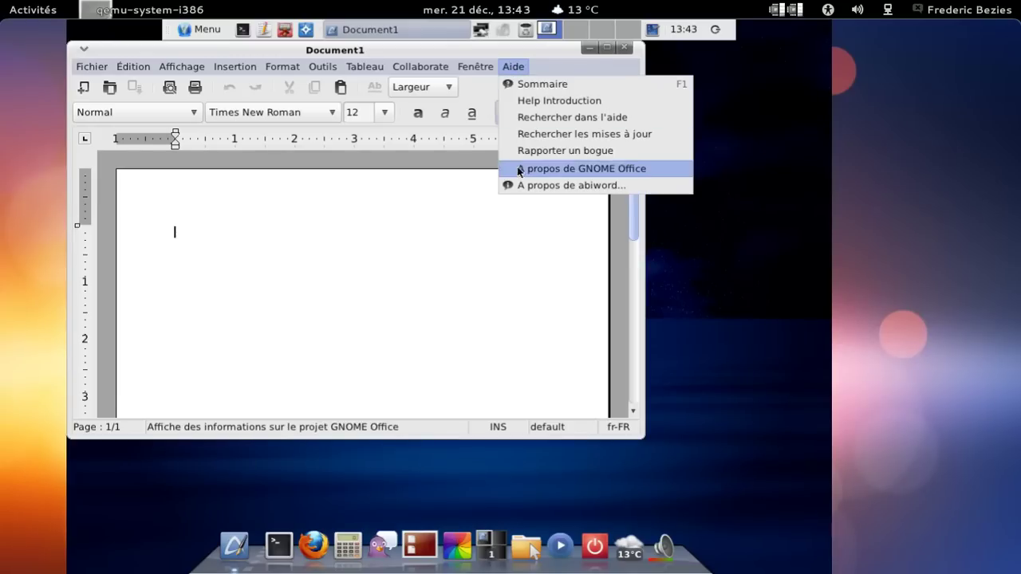
left_click(523, 186)
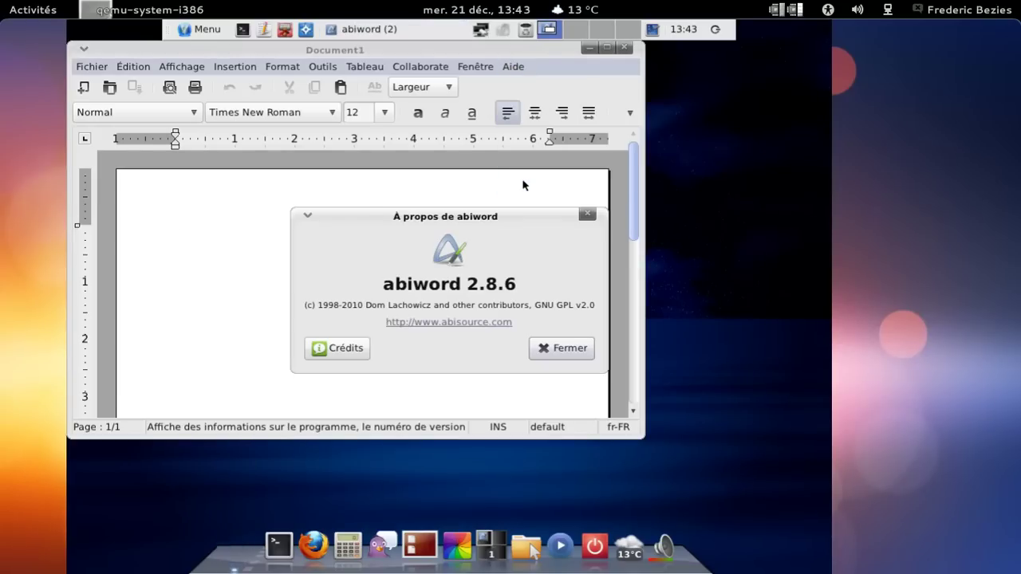
left_click(586, 216)
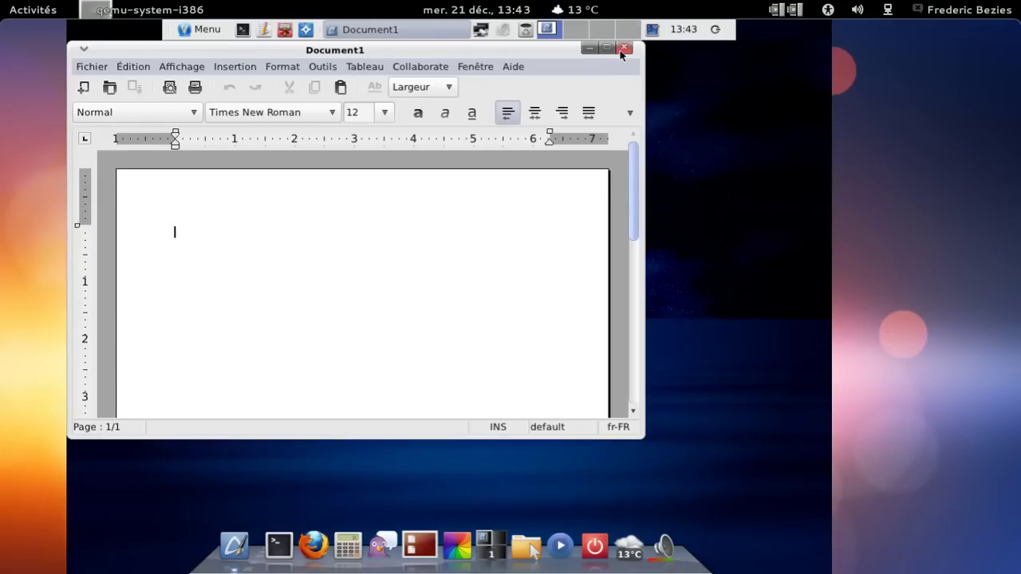
left_click(623, 50)
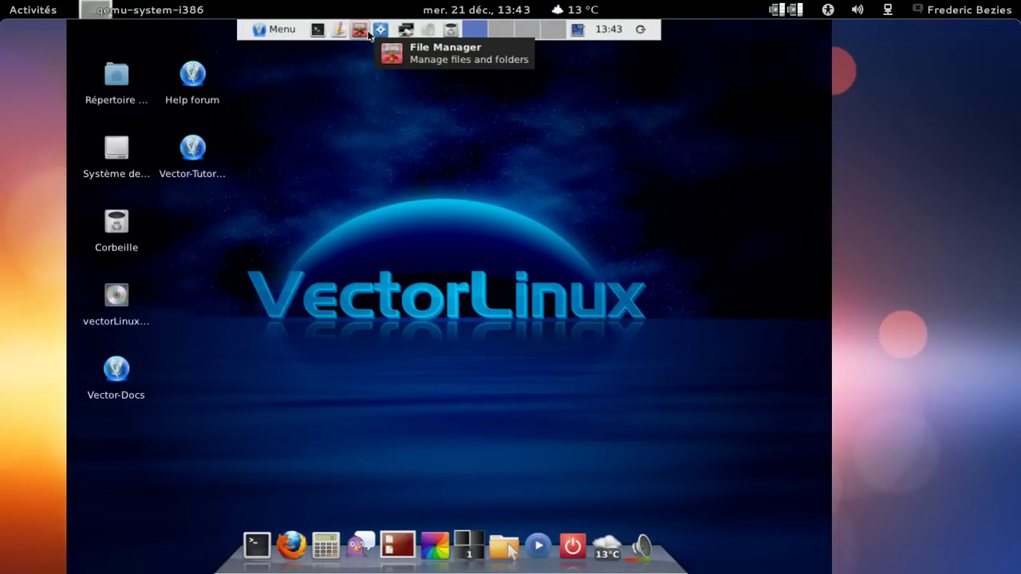
Display the PCM control in the Ensoniq AudioPCI mixer, quit it, and reopen the mixer to check the control before closing it.
left_click(429, 32)
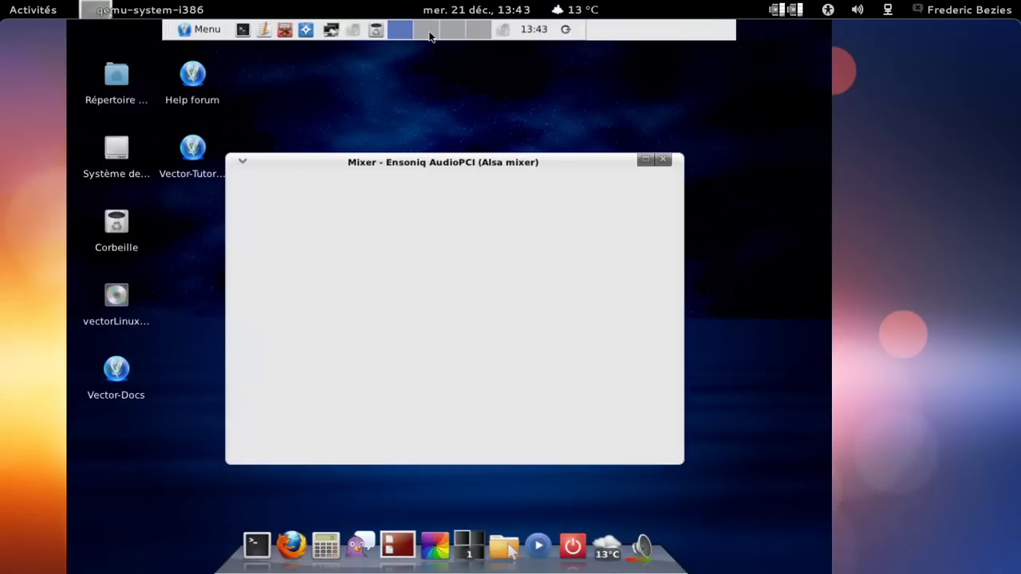
left_click(258, 450)
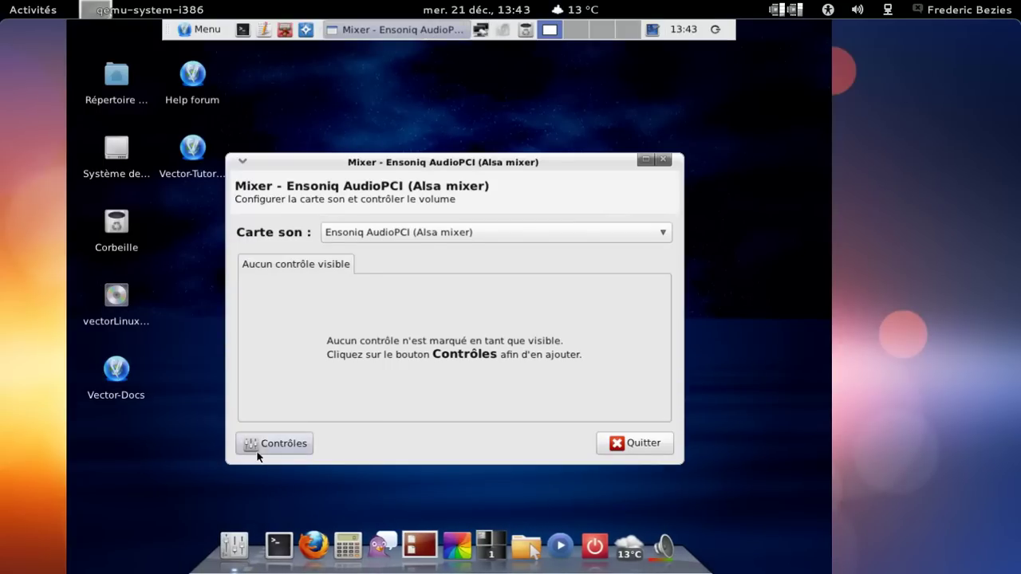
left_click(363, 301)
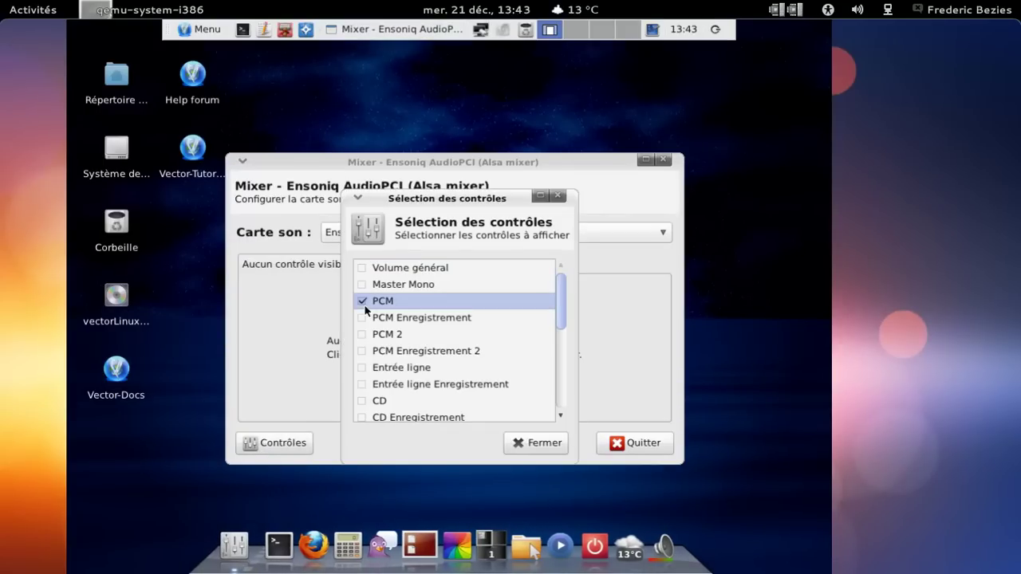
left_click(536, 444)
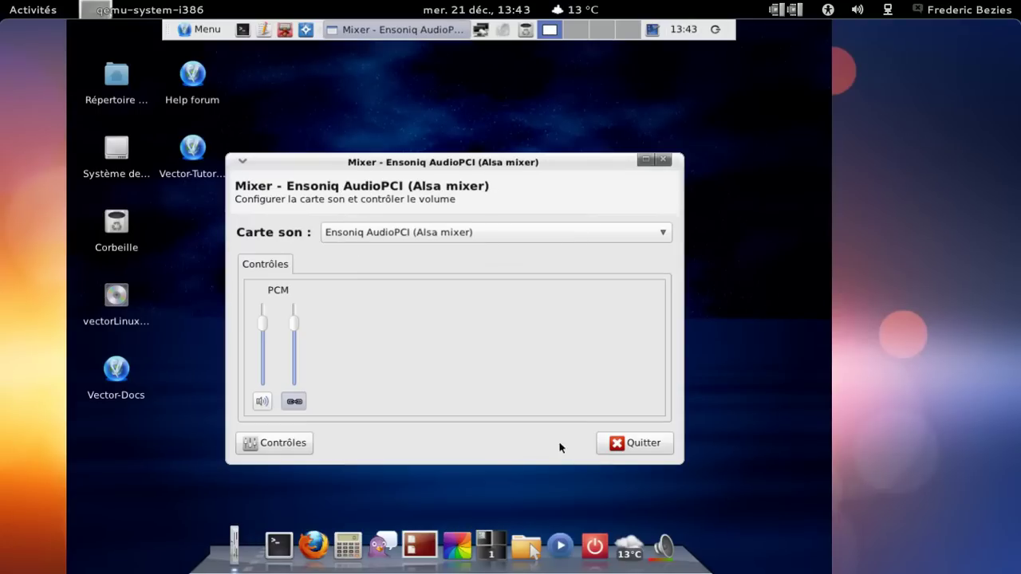
left_click(619, 444)
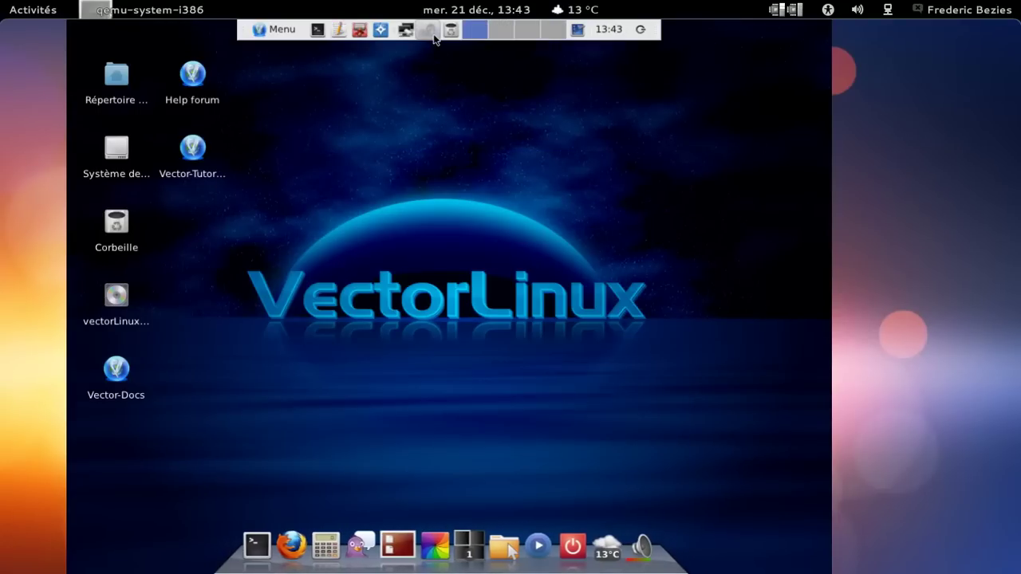
left_click(431, 32)
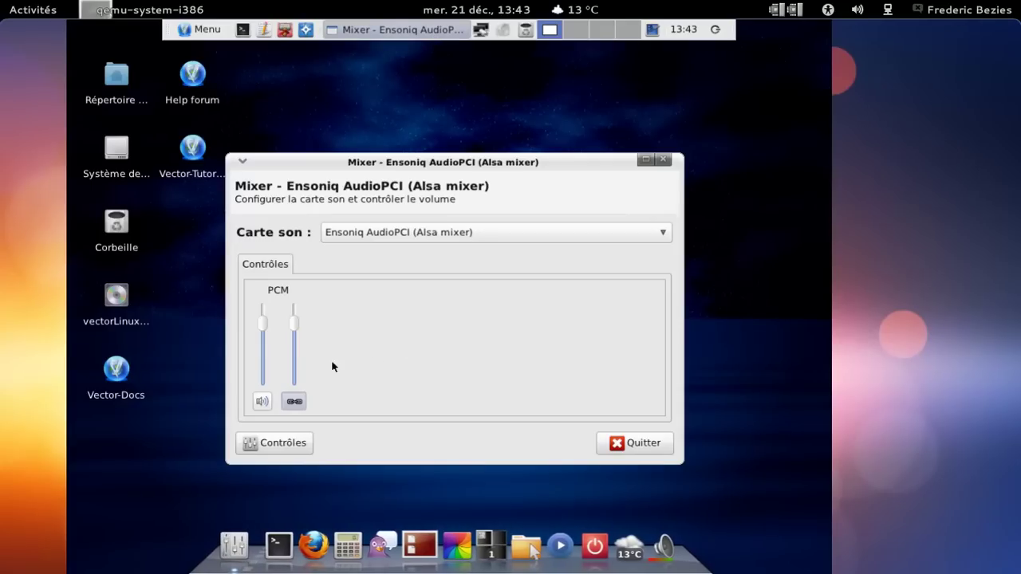
left_click(666, 161)
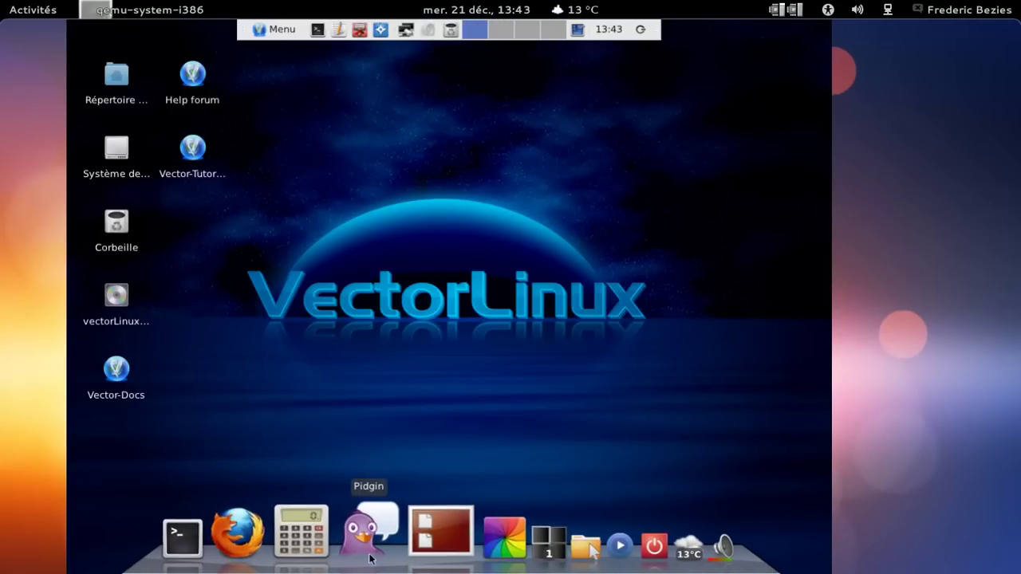
Cycle through the virtual workspaces, including Chat and Work, and return to the first one.
mouse_move(443, 547)
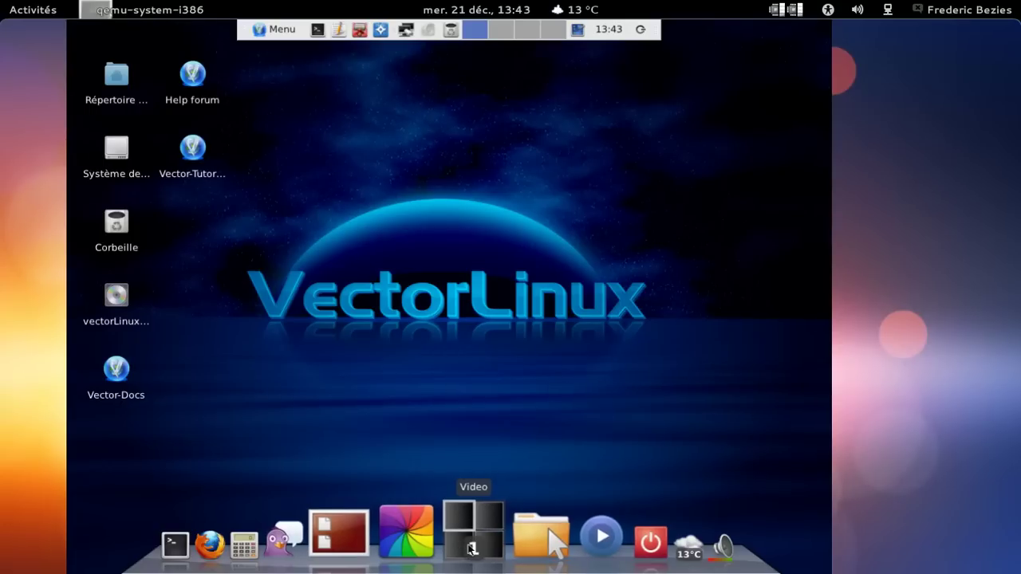
left_click(465, 549)
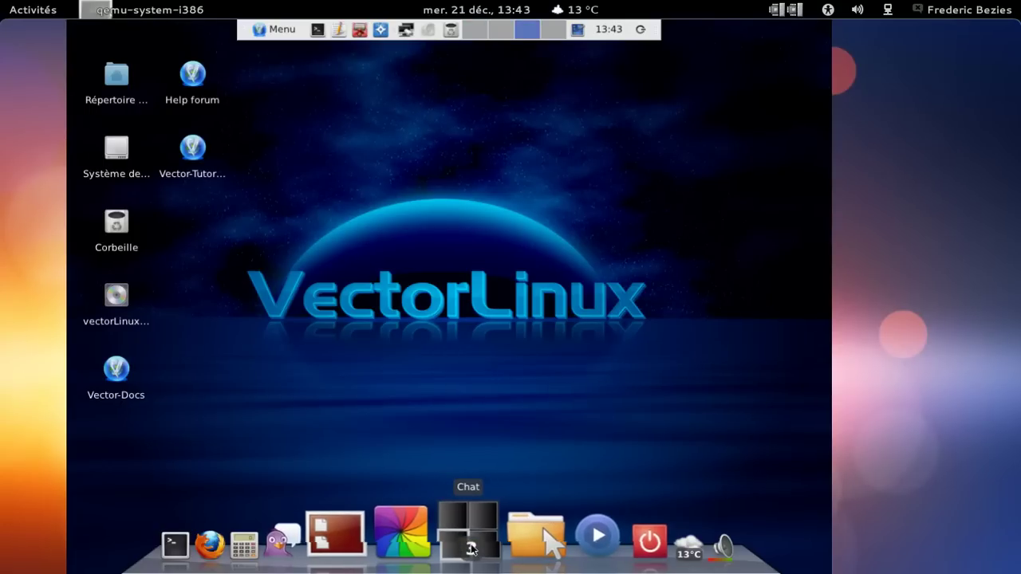
left_click(471, 549)
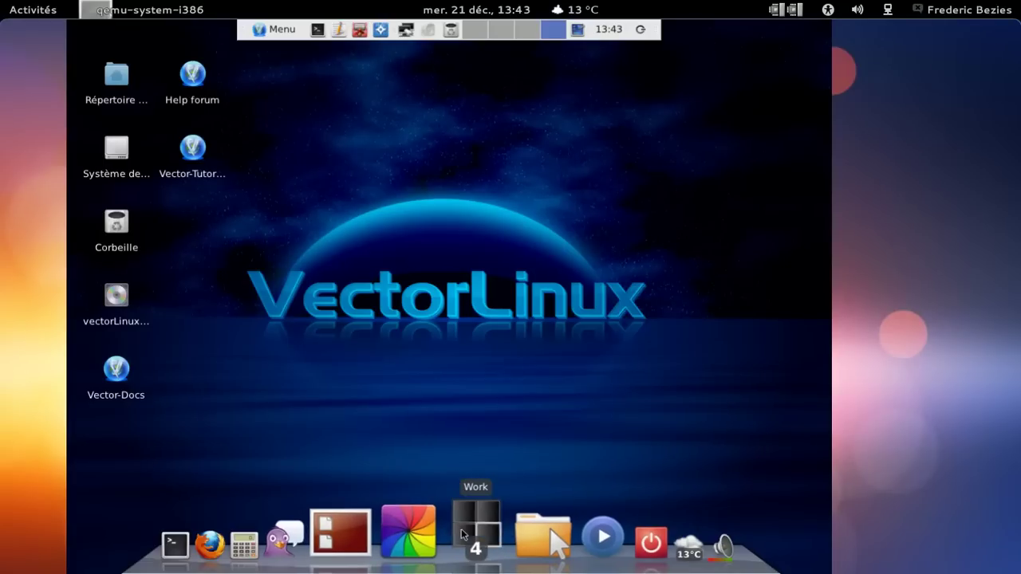
left_click(458, 518)
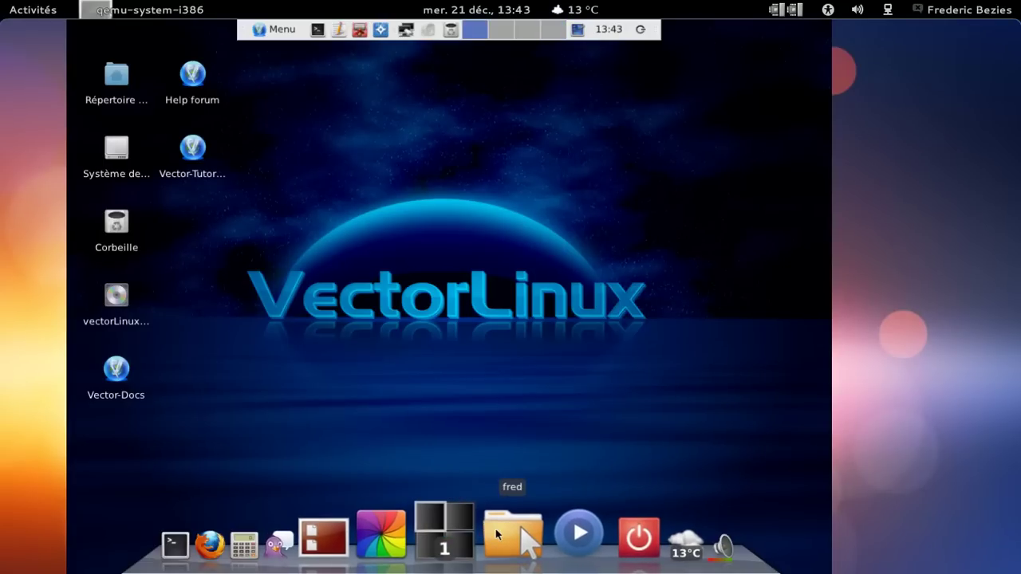
Open the home folder, view the Thunar file manager's About information, and close the file manager.
left_click(499, 531)
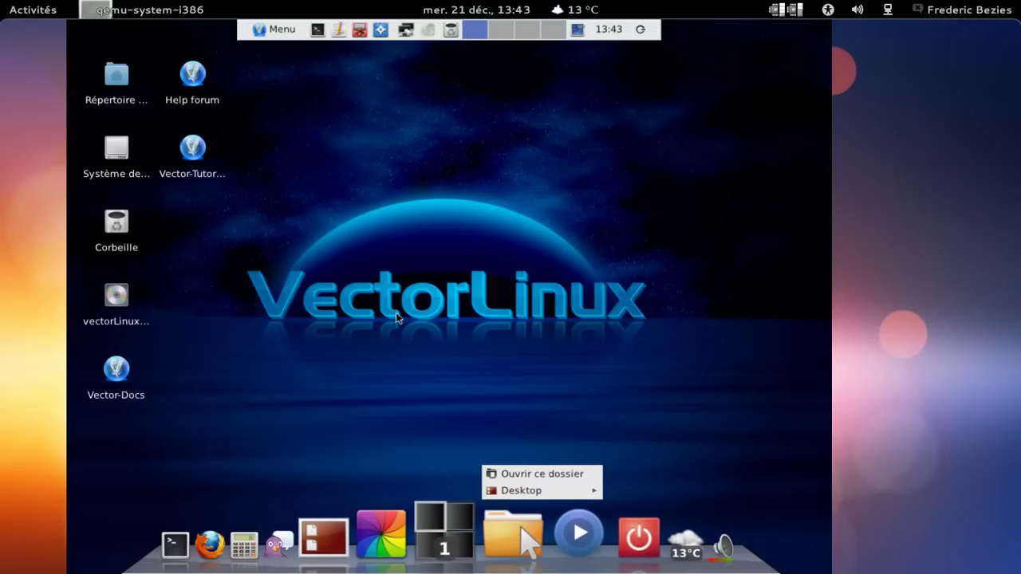
left_click(510, 473)
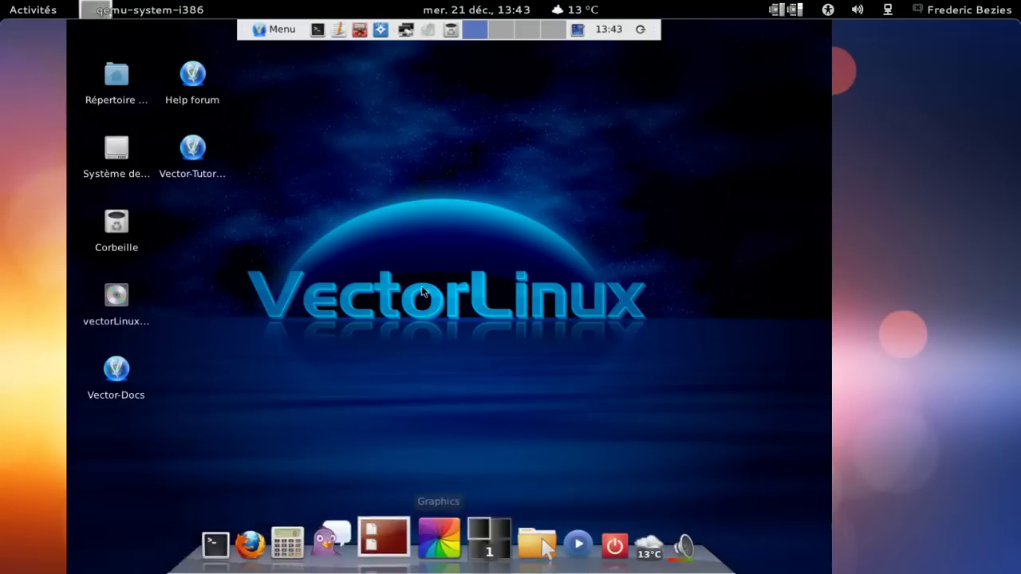
double_click(133, 86)
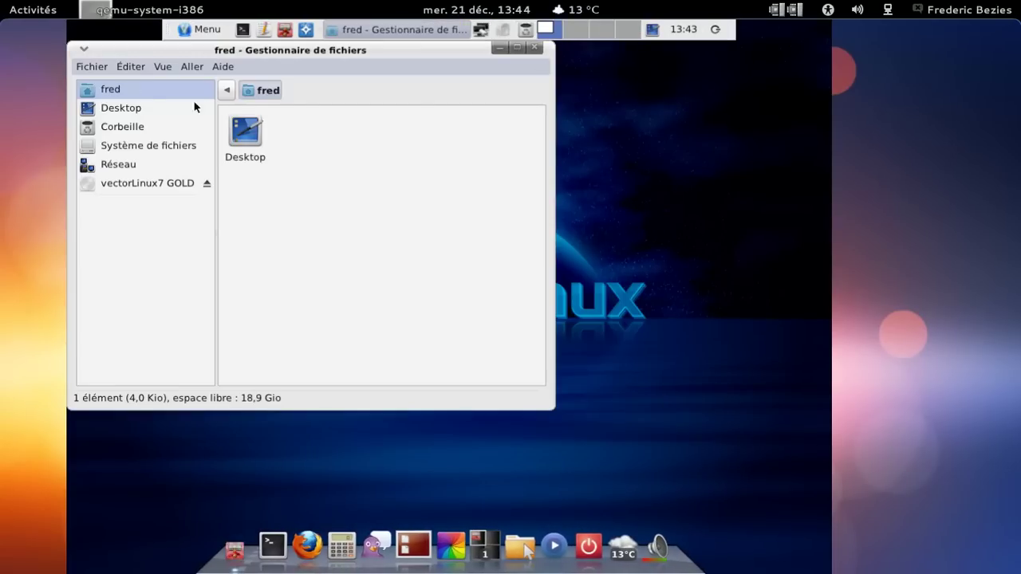
left_click(224, 68)
left_click(231, 100)
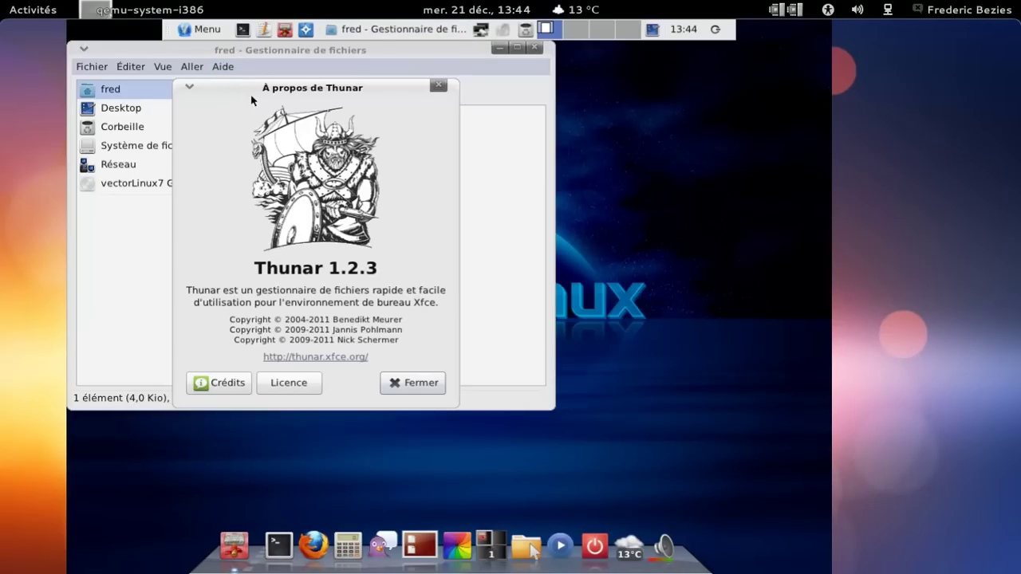
left_click(437, 87)
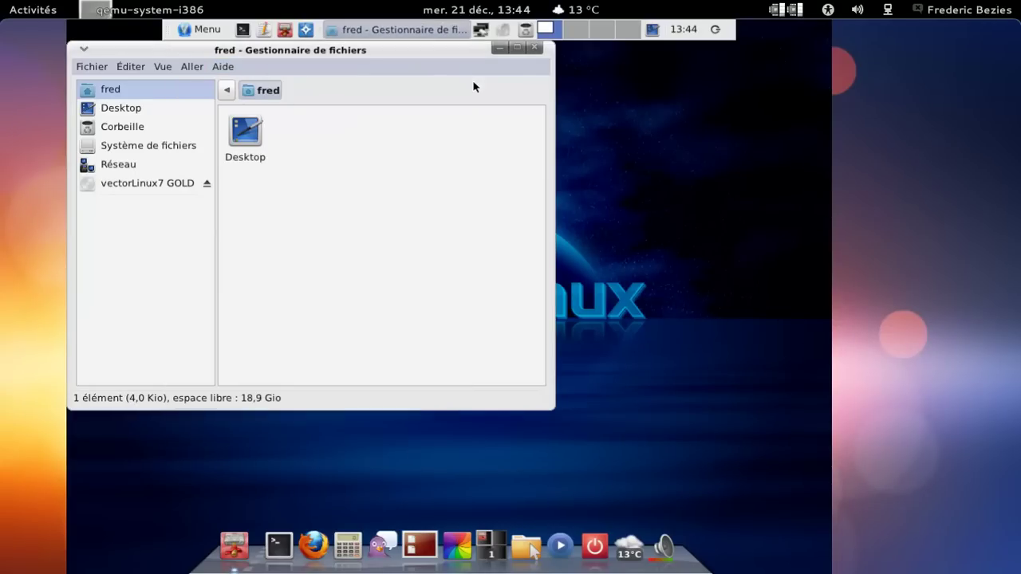
left_click(534, 48)
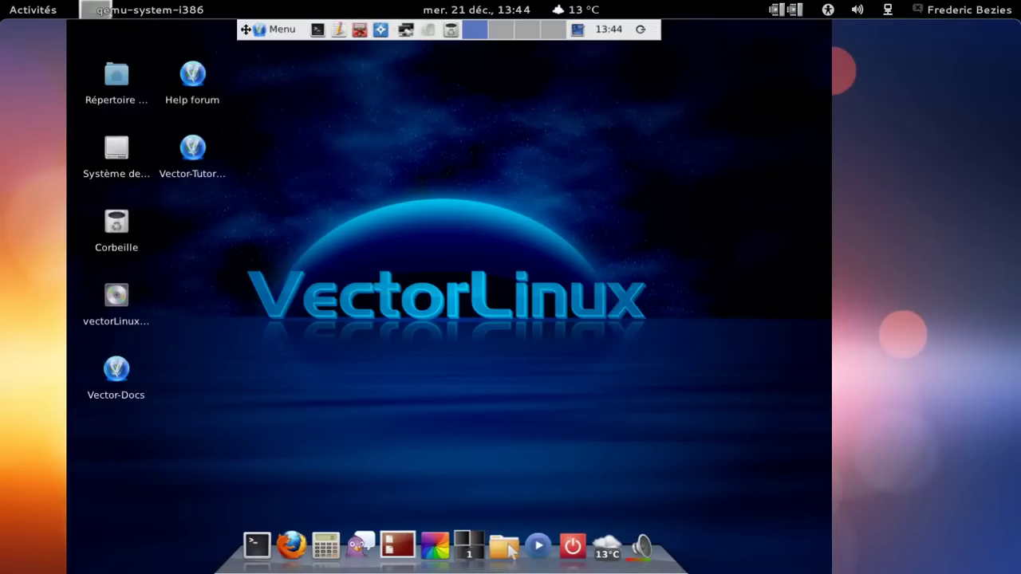
View the About information of the Xfce desktop environment and close it.
left_click(273, 29)
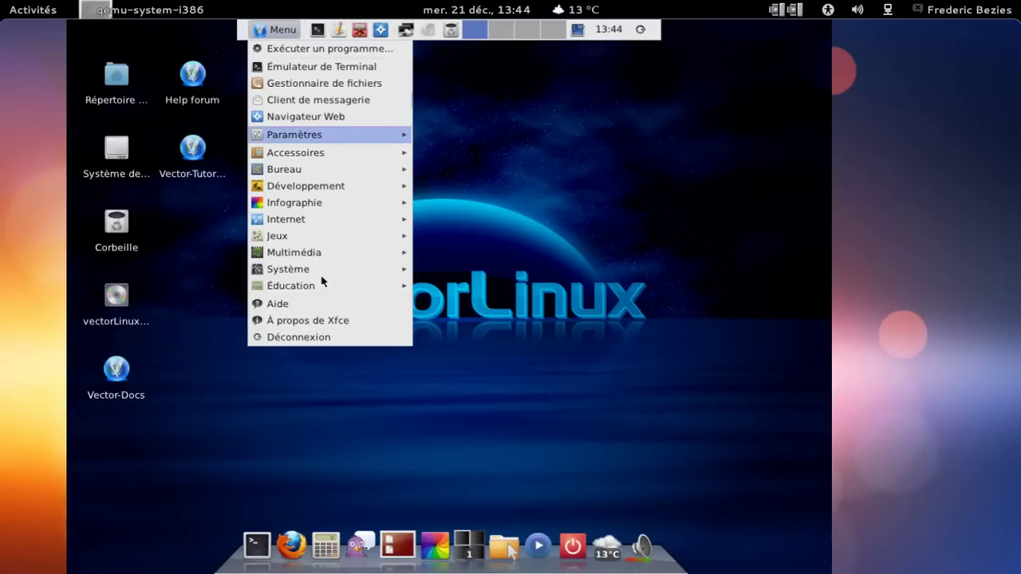
left_click(329, 320)
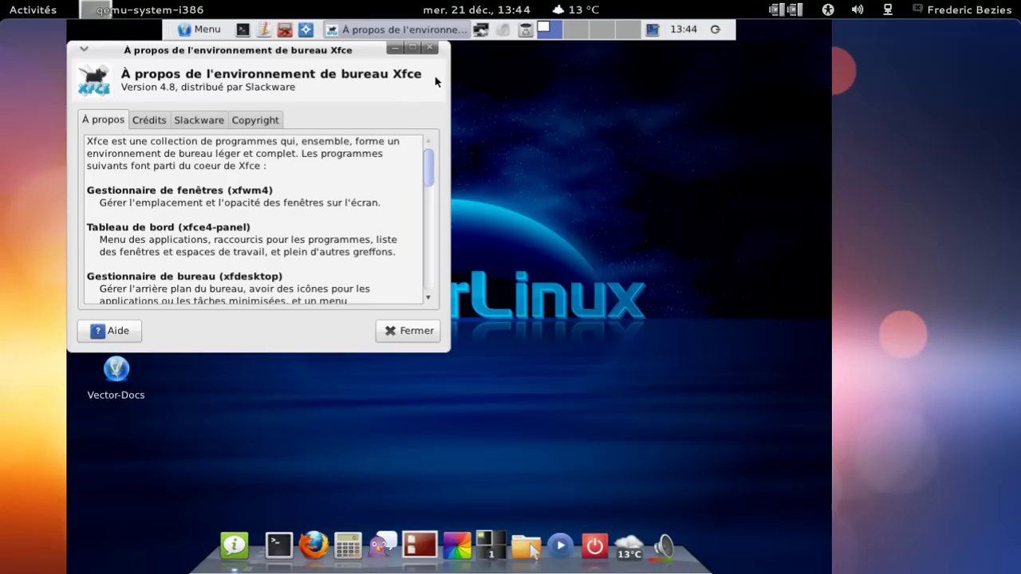
left_click(431, 50)
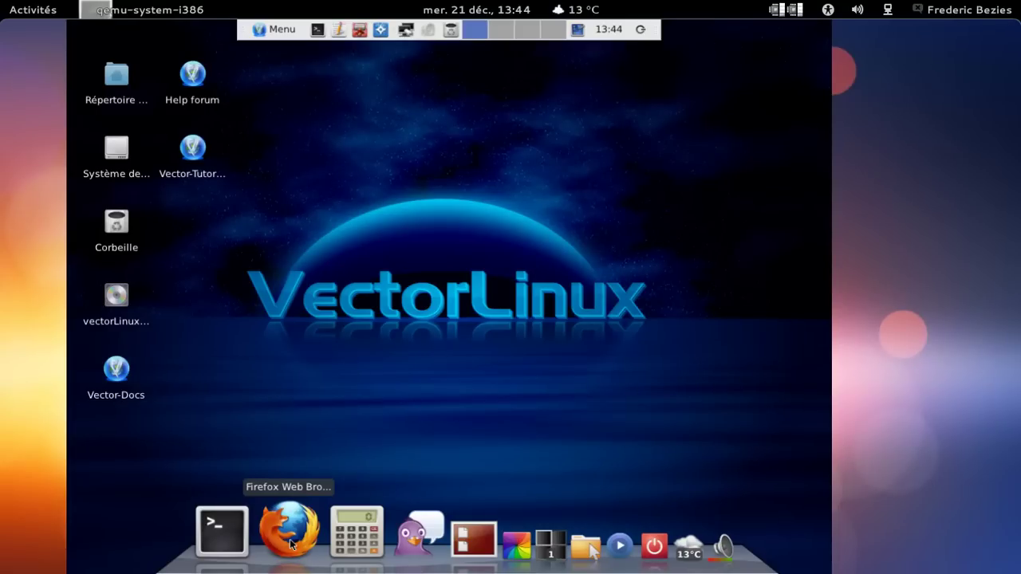
Launch Firefox and search Google for "vector linux".
left_click(290, 545)
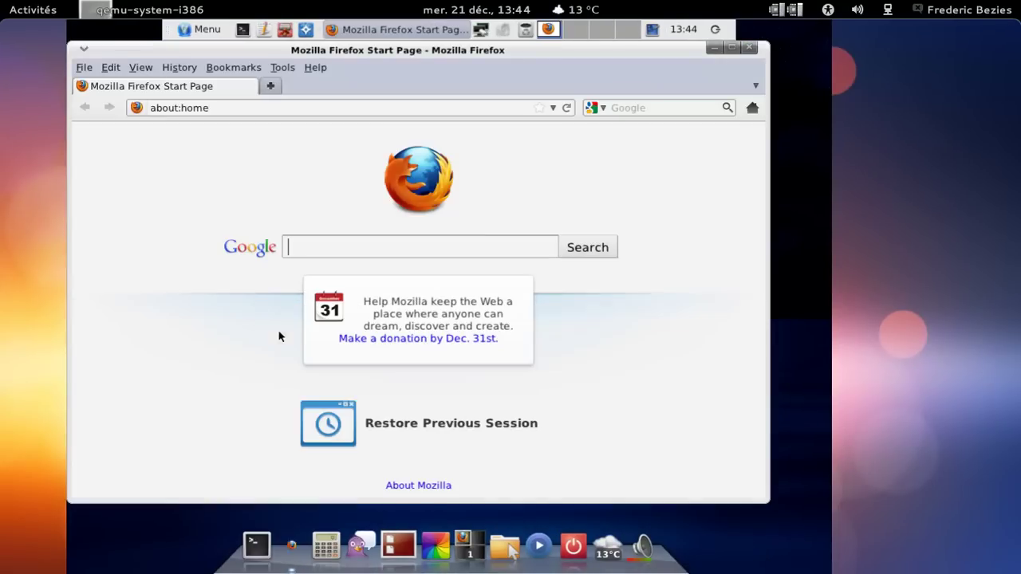
left_click(279, 107)
double_click(281, 106)
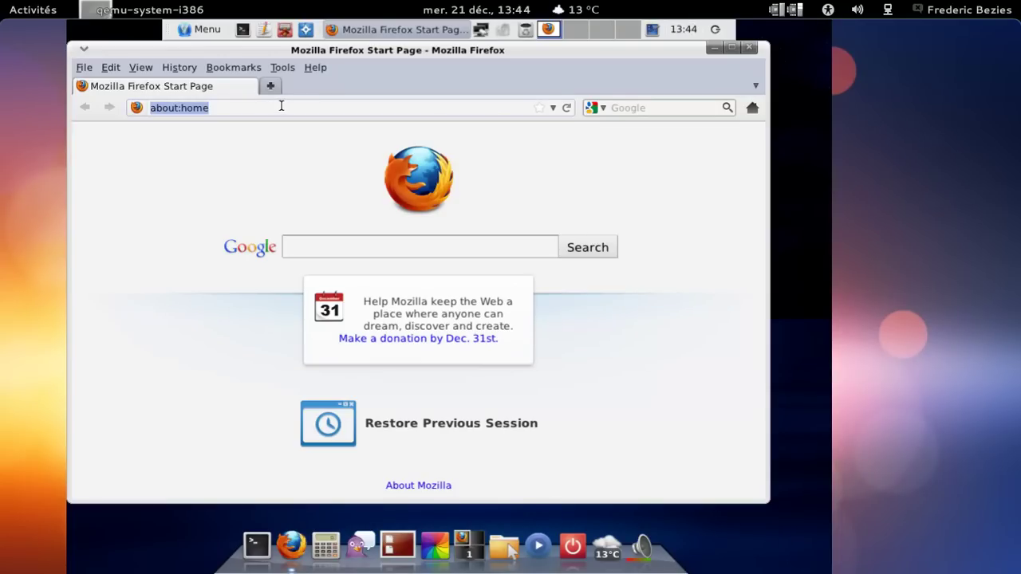
key("ctrl+k")
type("verc")
key("BackSpace")
key("BackSpace")
type("ctor linu")
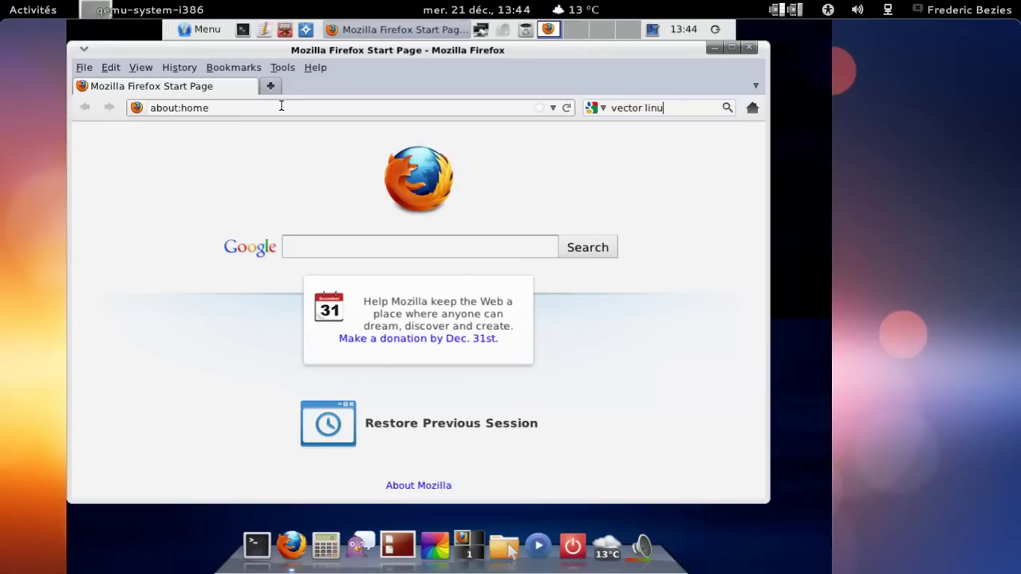
key("Return")
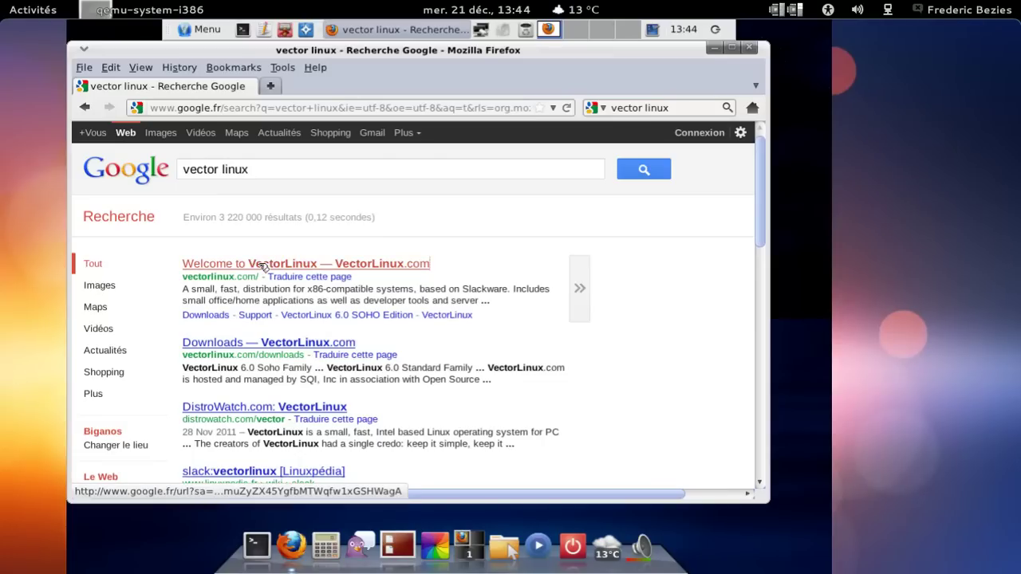
Open the VectorLinux.com result and examine the home page, including its latest release section.
left_click(352, 265)
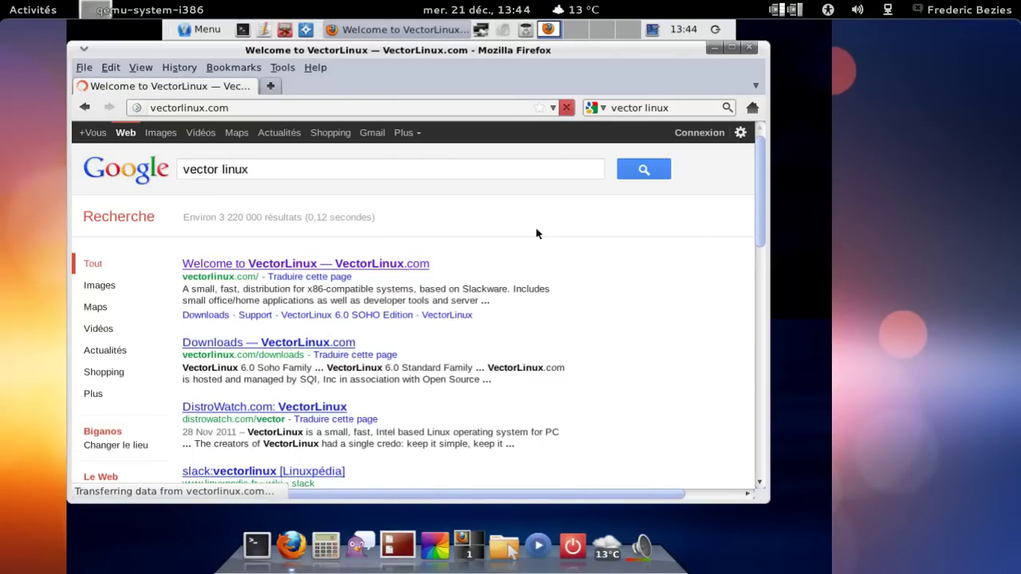
scroll(537, 232, "down", 2)
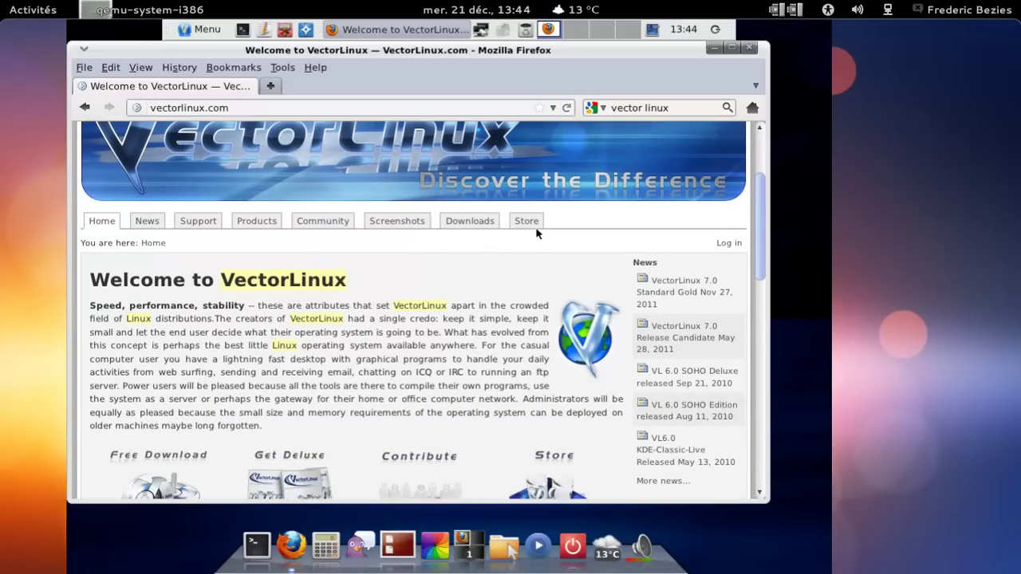
scroll(537, 233, "down", 3)
scroll(536, 233, "down", 5)
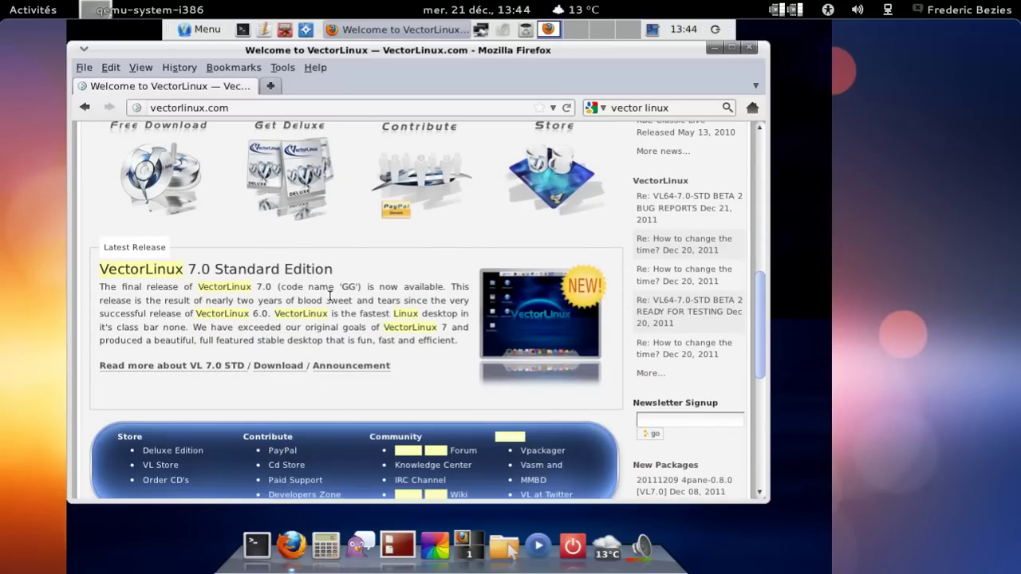
scroll(481, 253, "up", 4)
scroll(478, 252, "up", 4)
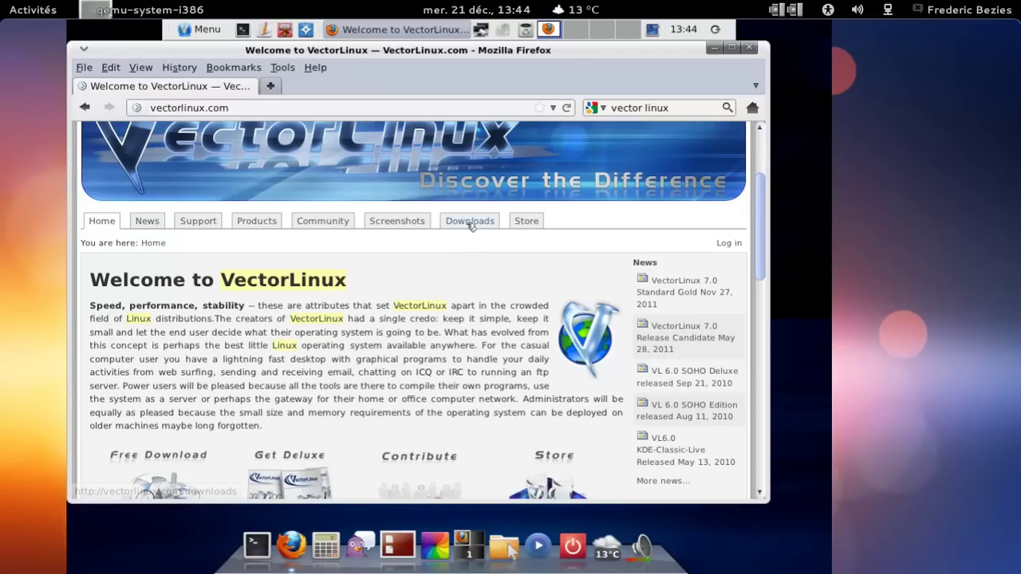
Go to the site's Community page and follow its Wiki & HowTos link.
left_click(345, 225)
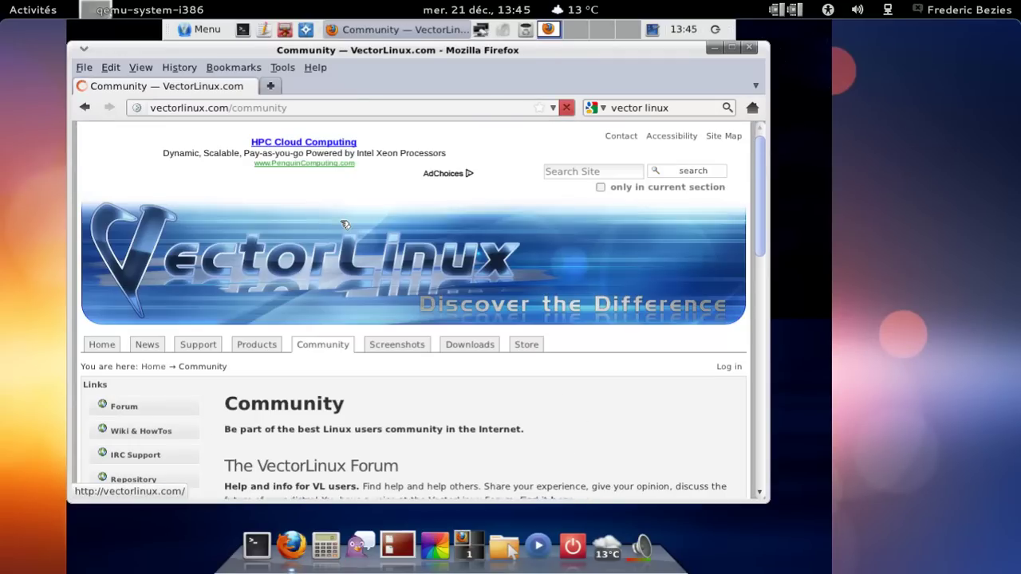
scroll(505, 269, "down", 3)
left_click(165, 308)
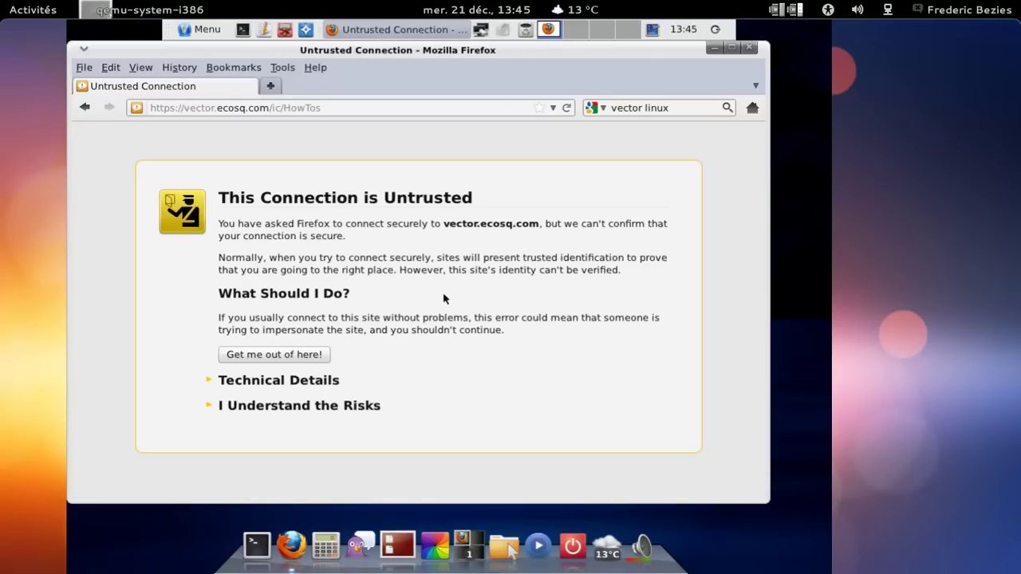
left_click(304, 409)
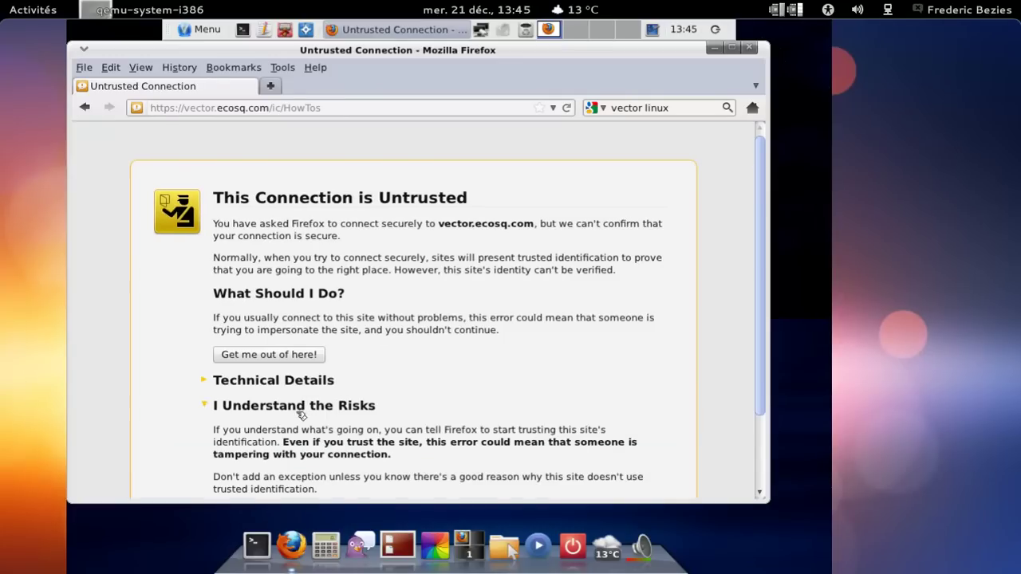
scroll(495, 367, "down", 2)
left_click(260, 423)
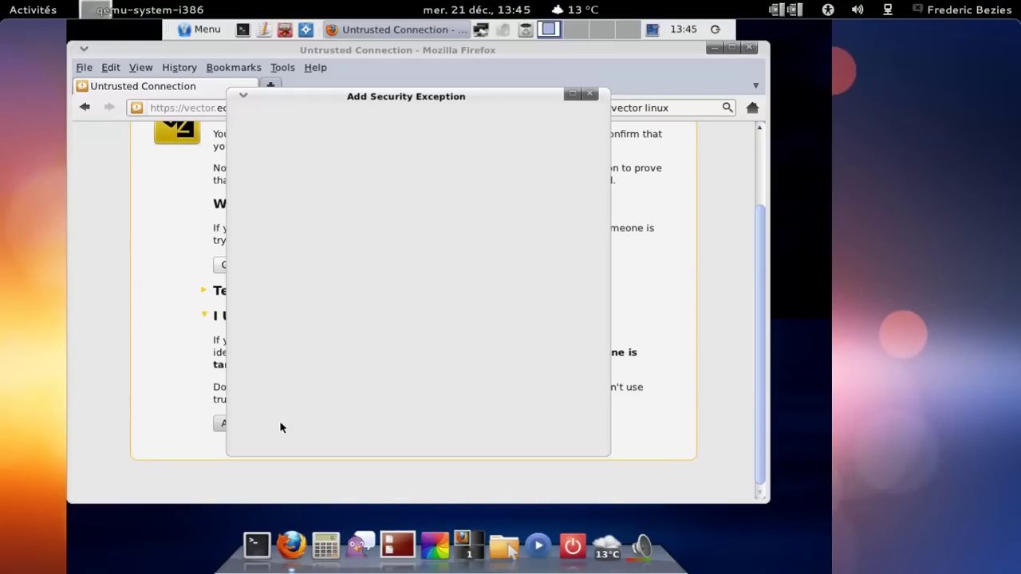
left_click(281, 404)
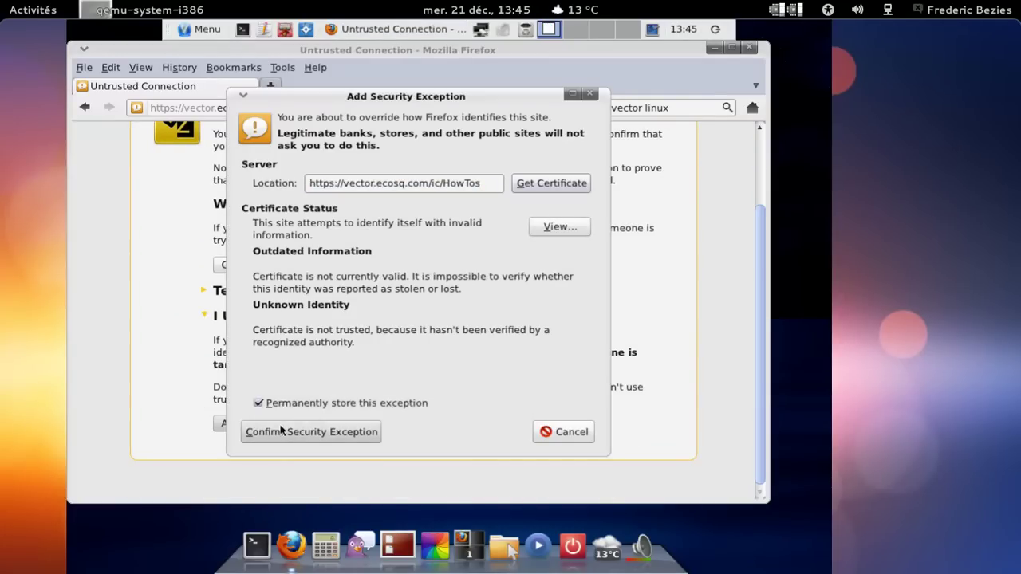
left_click(281, 431)
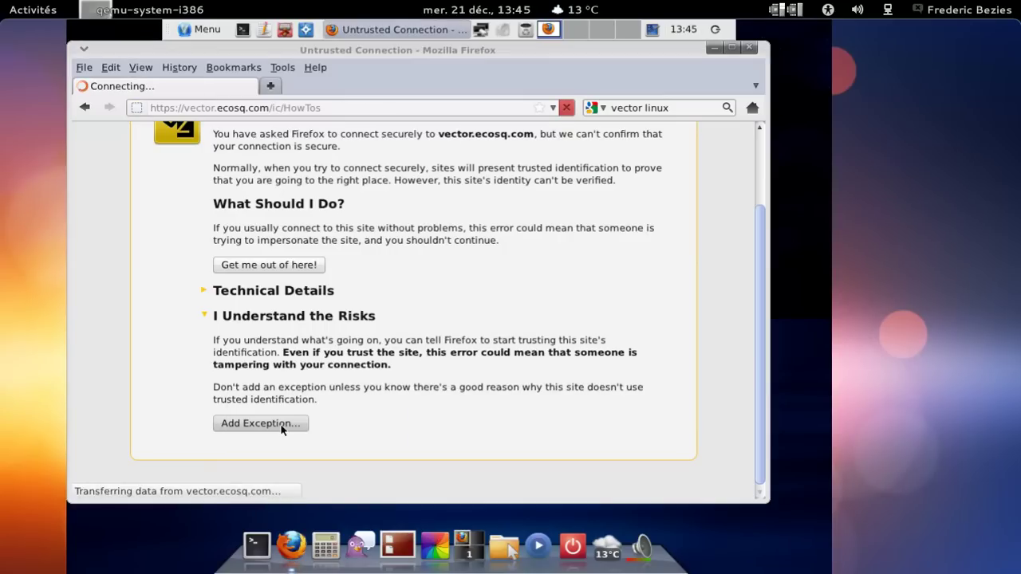
left_click(466, 284)
left_click(663, 309)
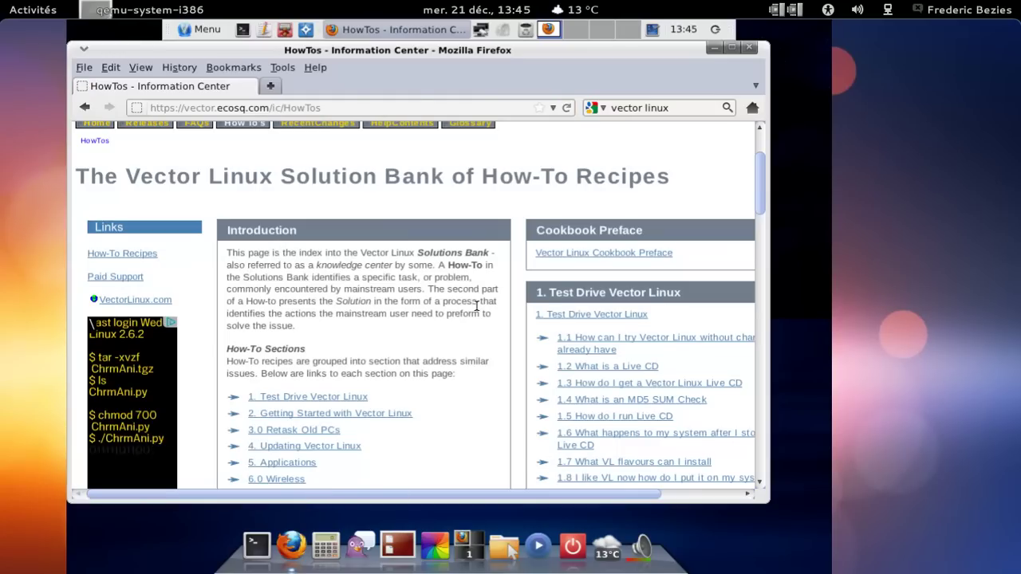
Examine the how-to recipes index from the introduction through to the staff notes at the page's end.
scroll(477, 306, "down", 3)
scroll(476, 303, "down", 5)
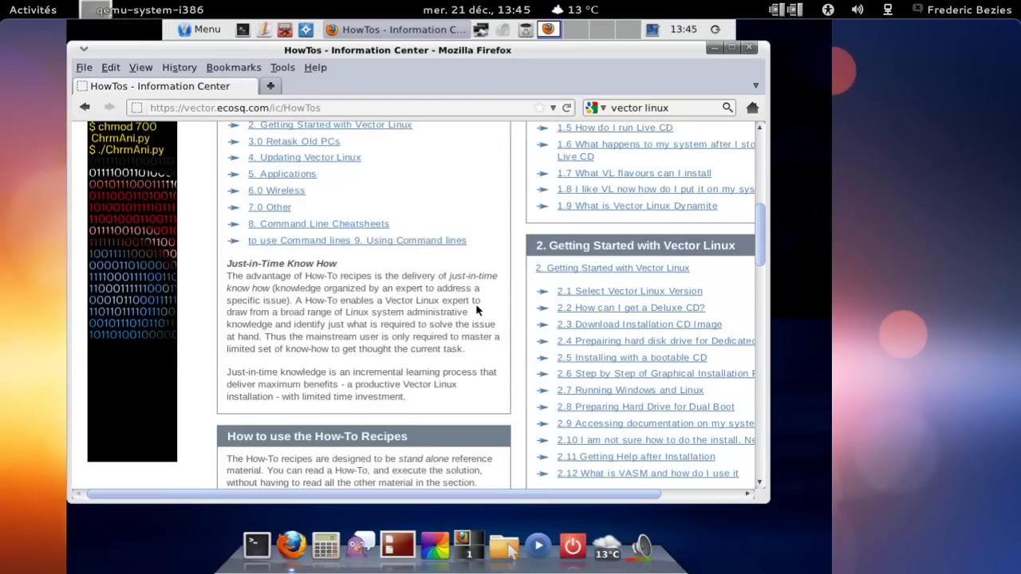
scroll(476, 305, "down", 10)
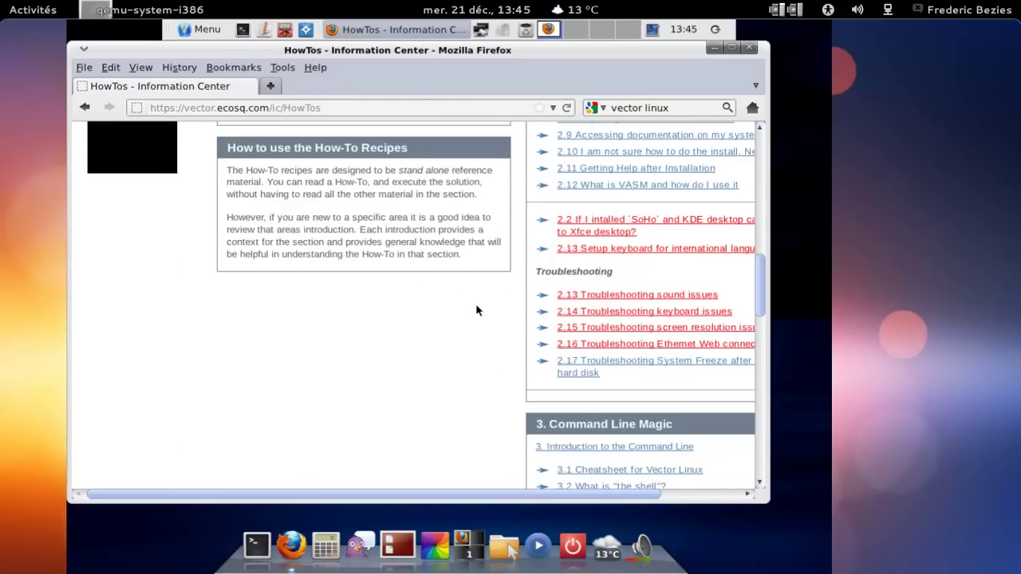
scroll(477, 311, "down", 2)
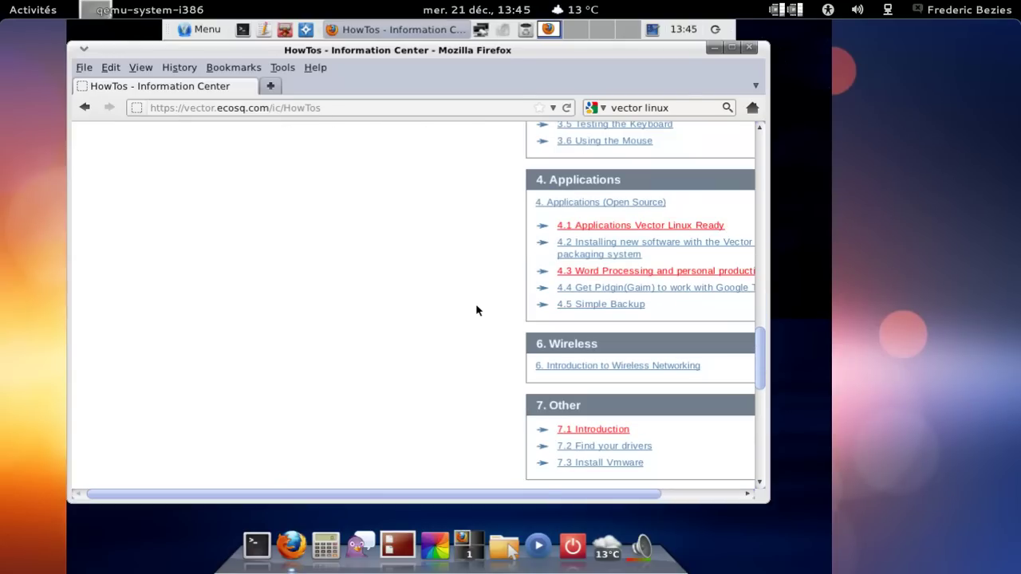
scroll(477, 310, "down", 3)
scroll(476, 310, "down", 3)
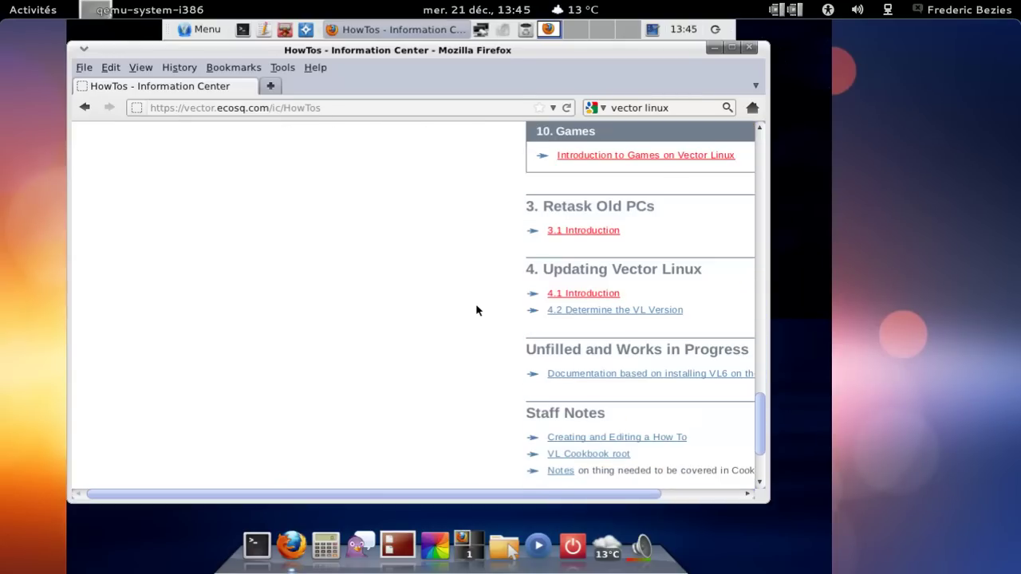
scroll(476, 311, "down", 2)
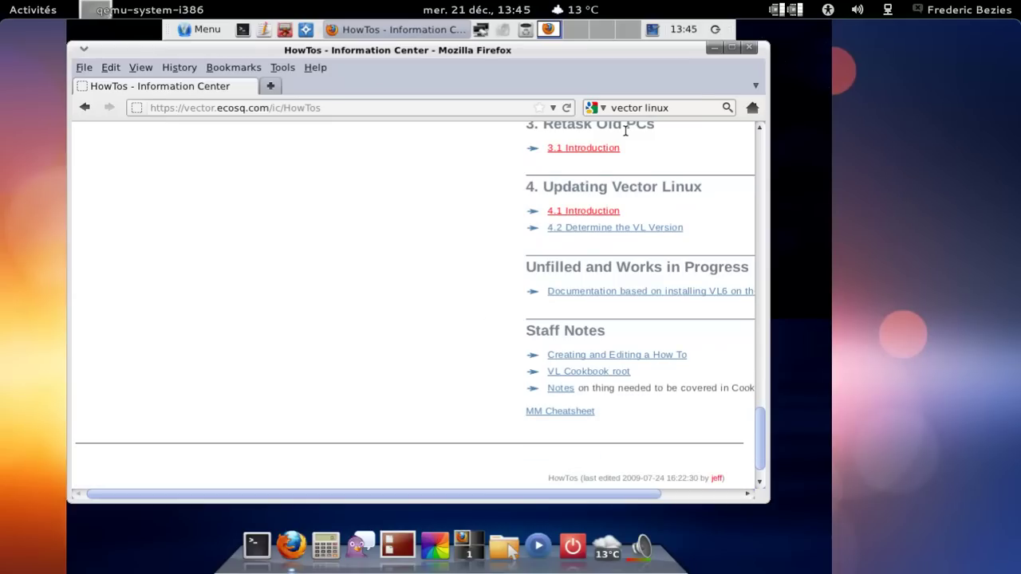
Extend the existing Google query and search the web for "vector linux french mozilla firefox package".
triple_click(680, 105)
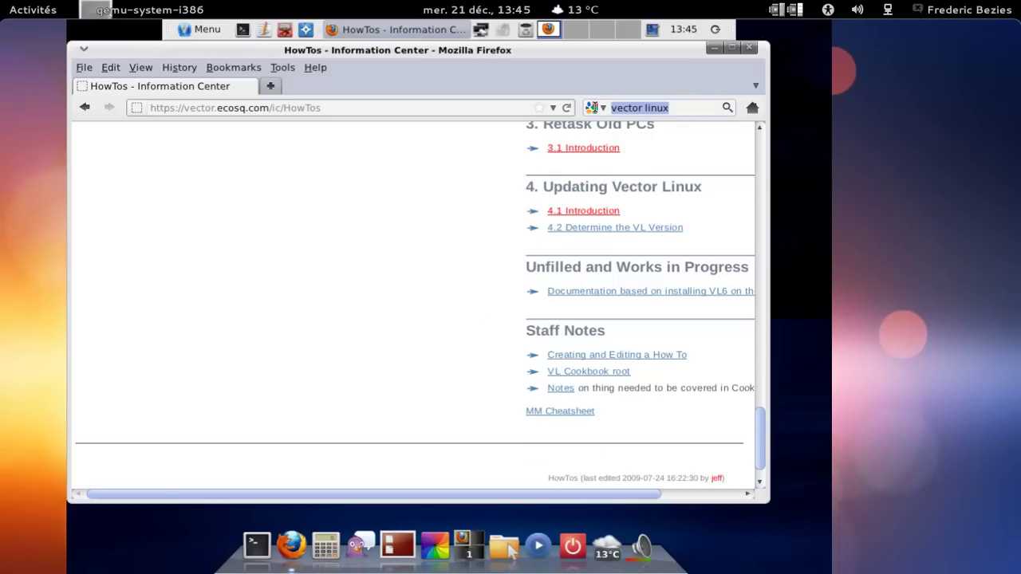
key("Left")
key("Right")
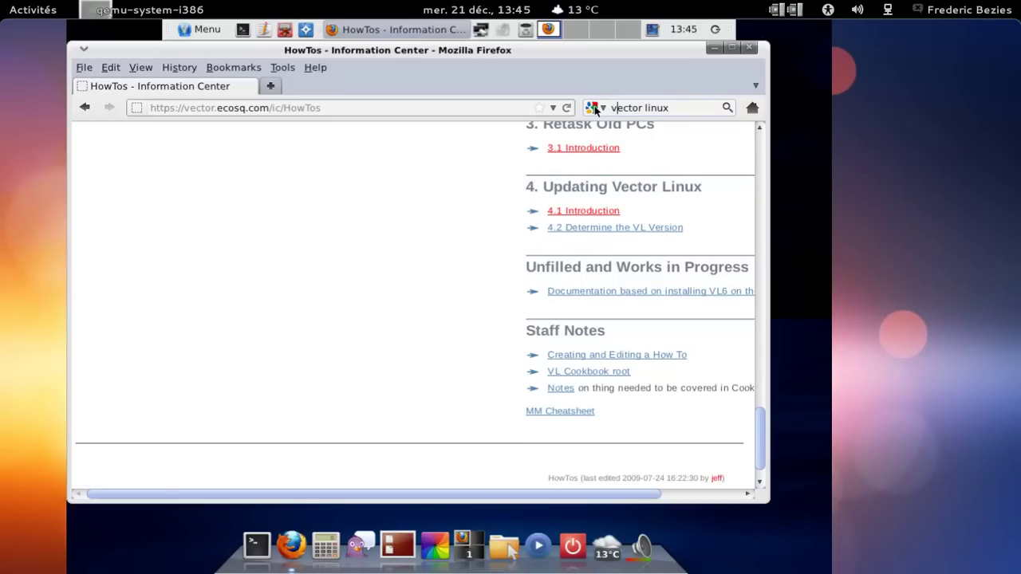
type("french mozilla in")
type("efox pa")
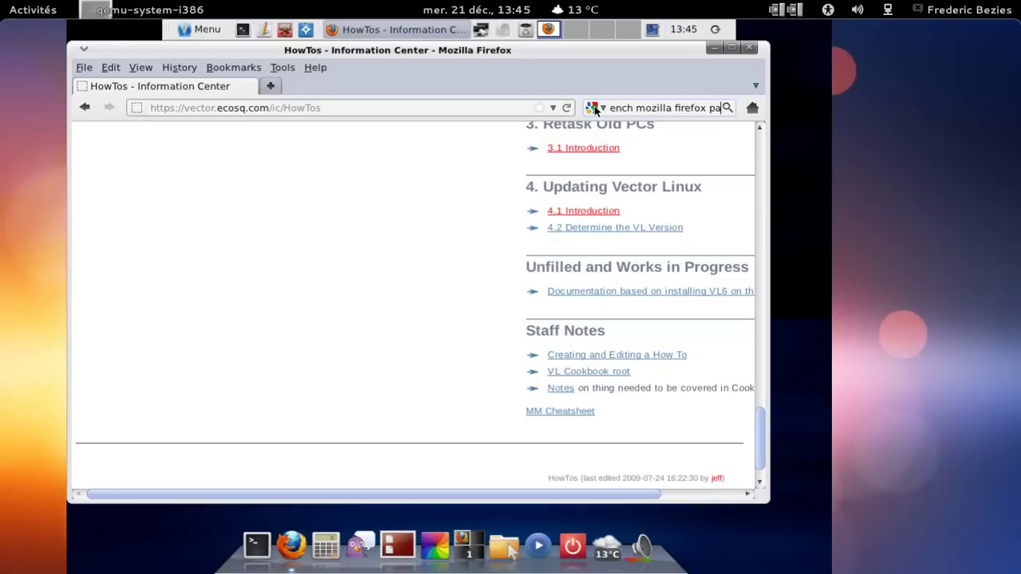
type("ckage")
key("Return")
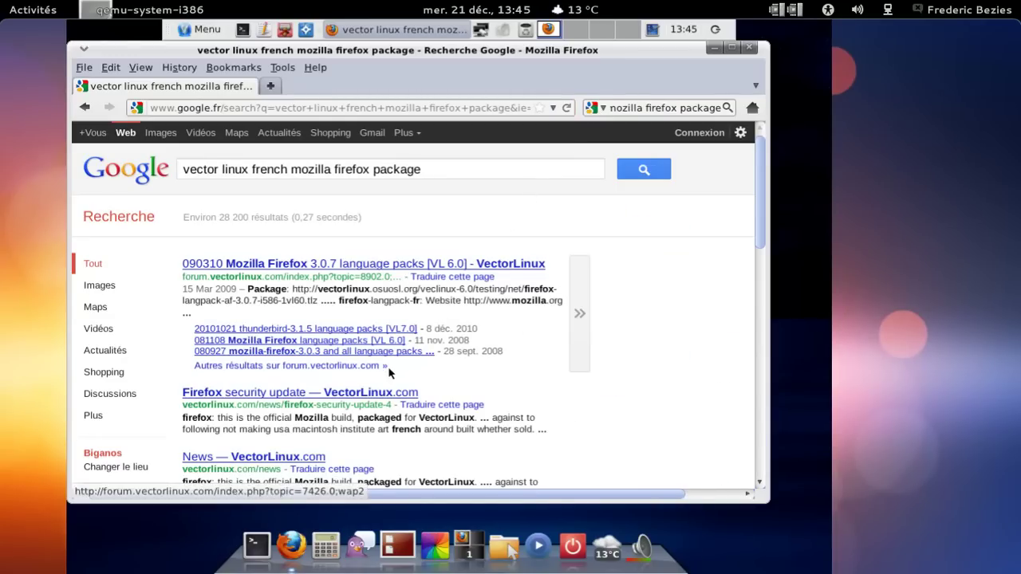
Open the "Packages & Updates - VectorLinux" result, look through its news entries and close the browser.
scroll(459, 363, "down", 2)
mouse_move(463, 367)
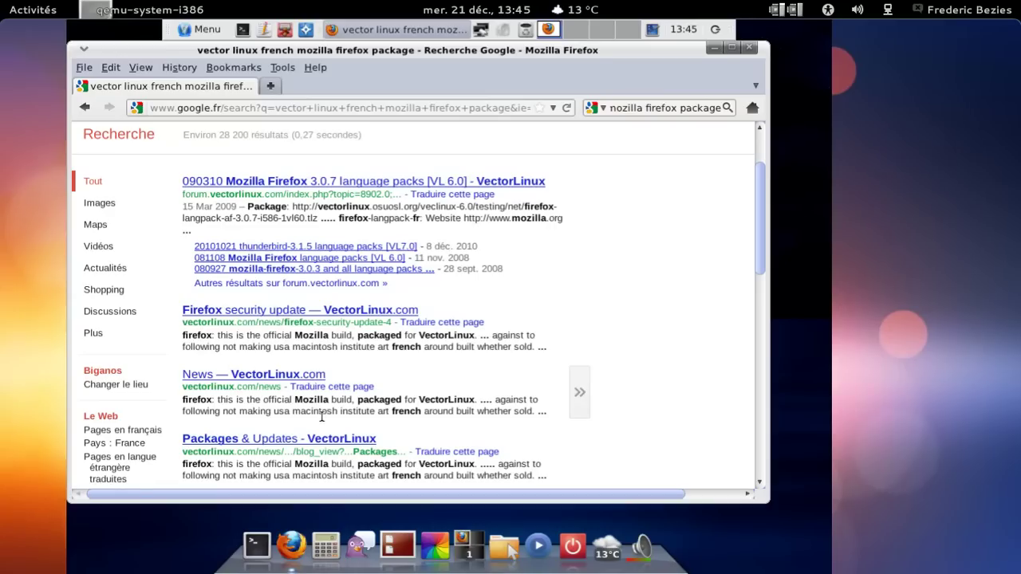
left_click(327, 440)
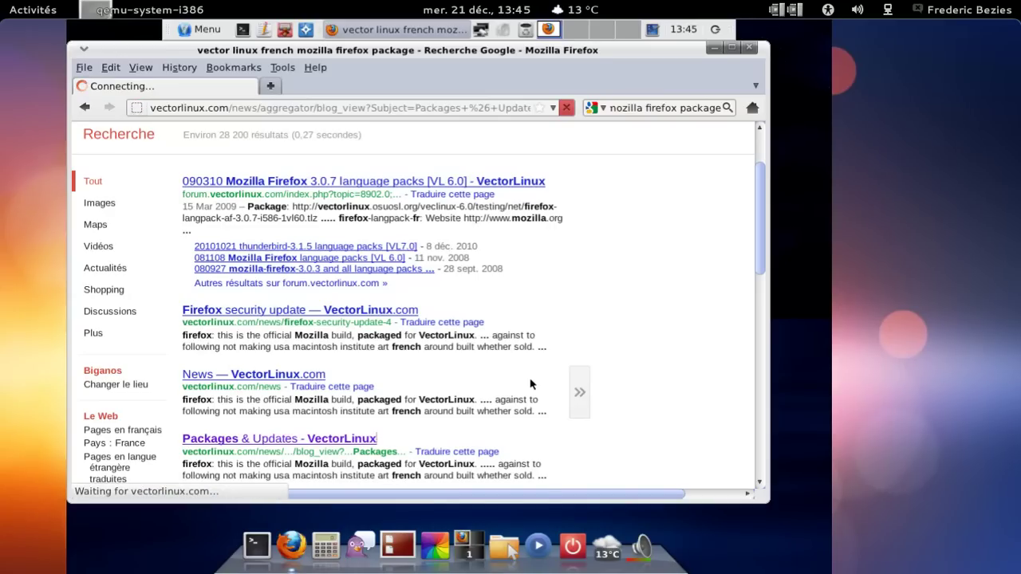
scroll(531, 384, "down", 3)
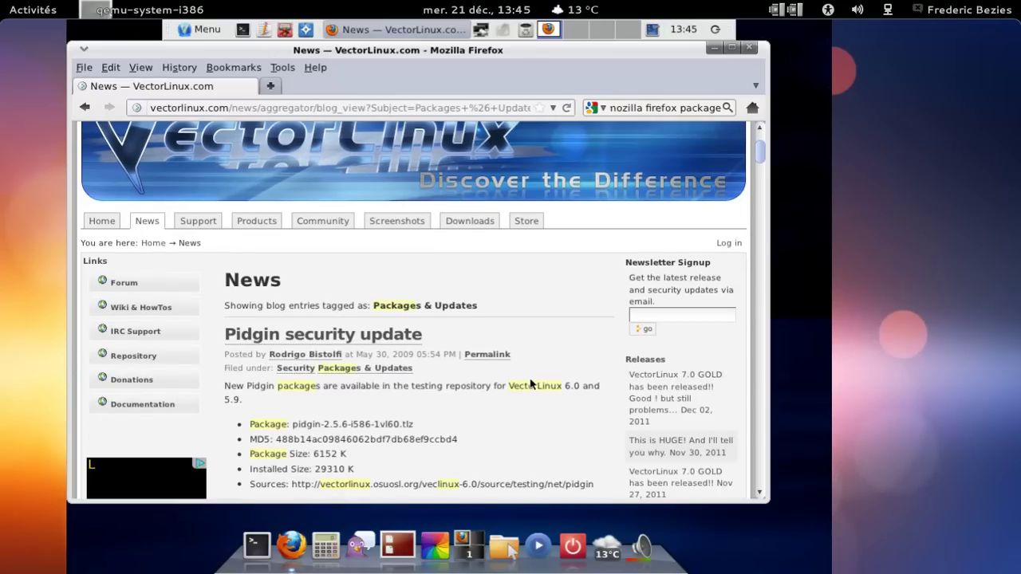
scroll(530, 384, "down", 3)
scroll(531, 385, "up", 4)
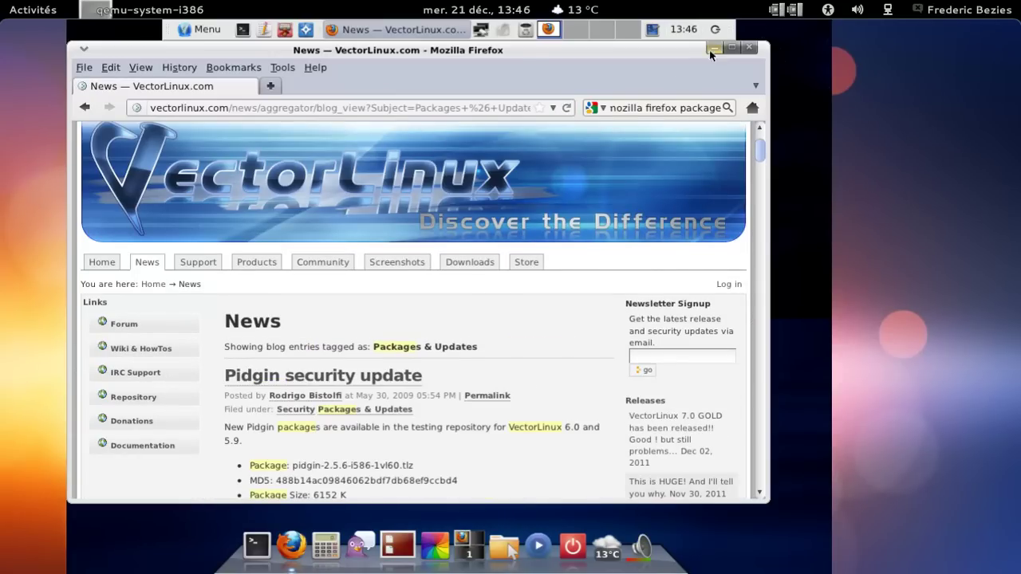
left_click(750, 48)
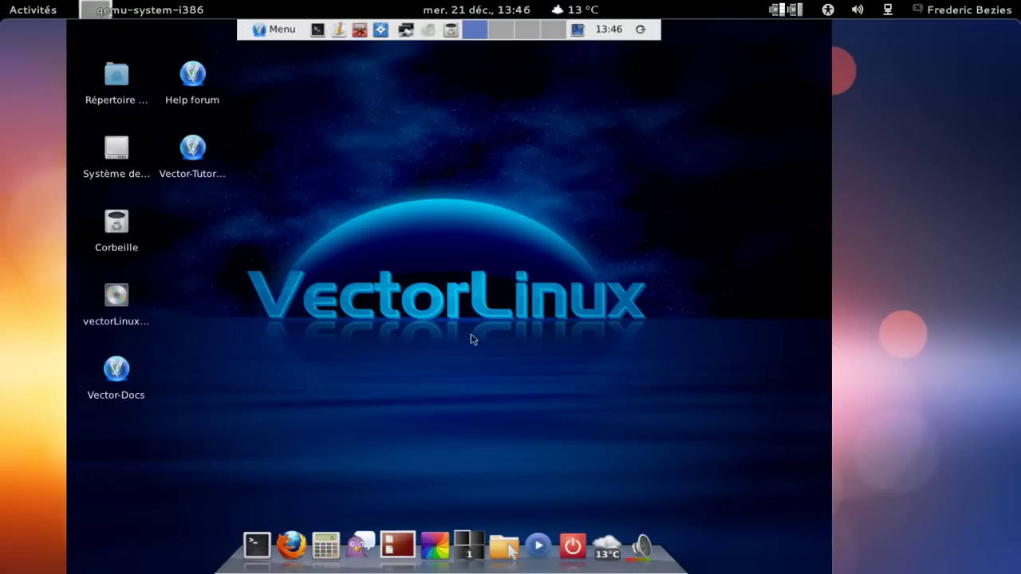
Run uname -a in a new terminal to show the kernel and system information, and close the terminal.
left_click(266, 531)
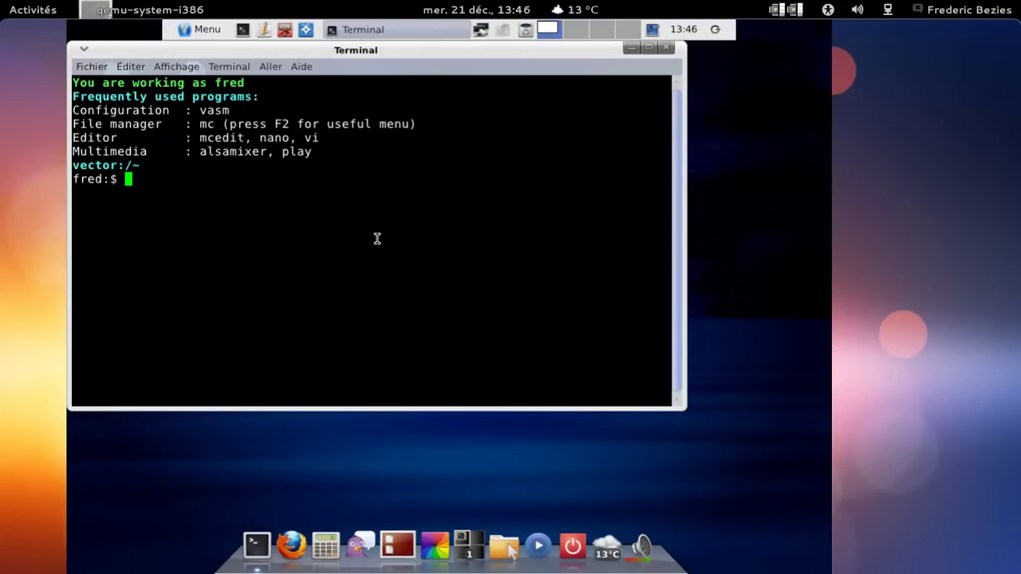
type("uname -*")
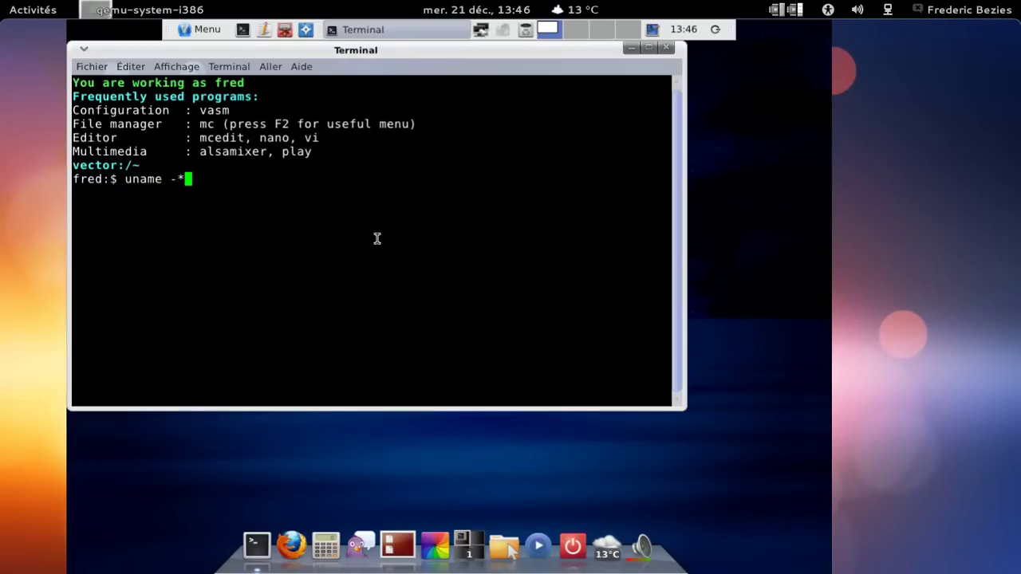
key("Return")
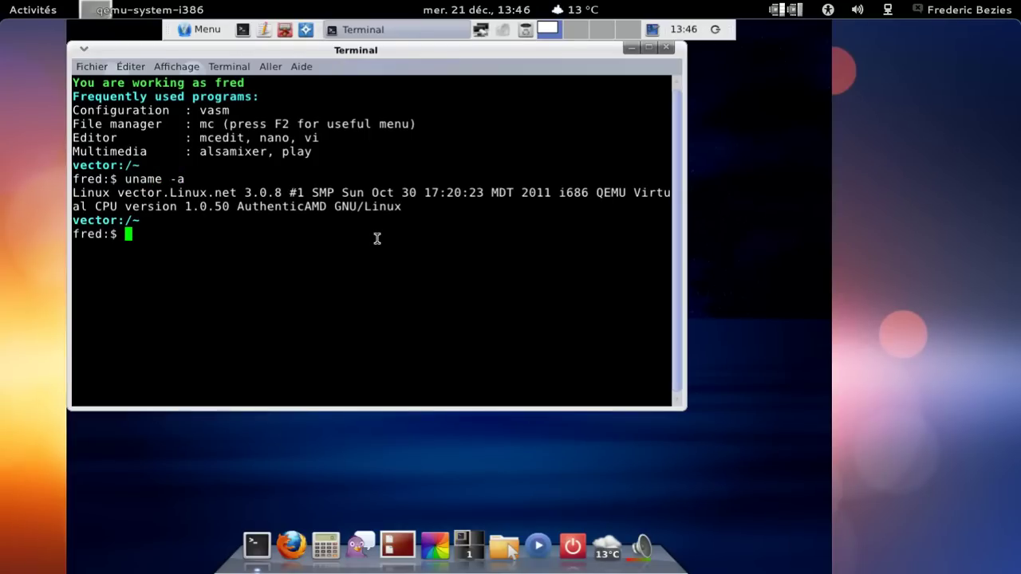
left_click(666, 48)
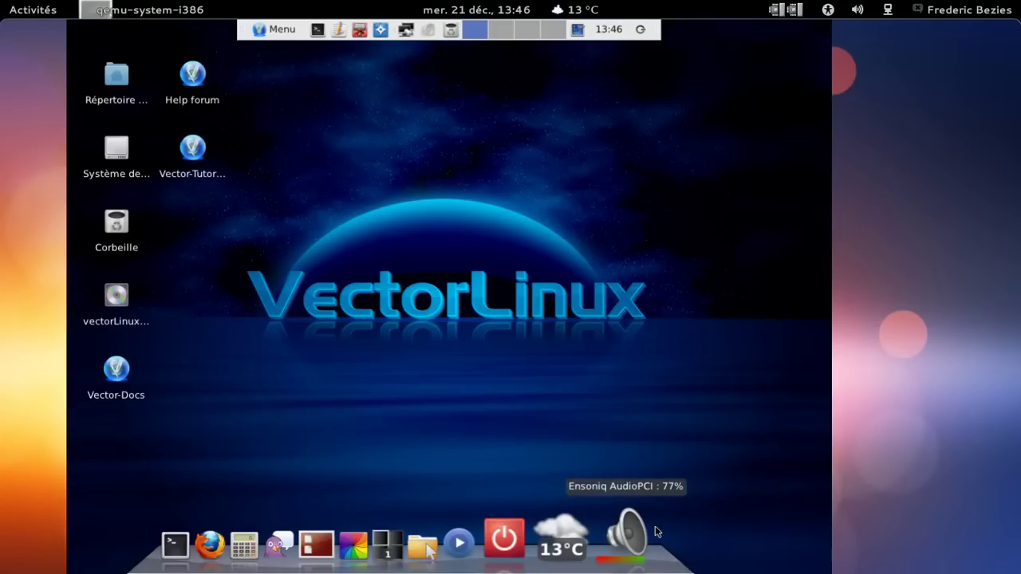
Shut down the VectorLinux system by choosing Éteindre in the log-out dialog.
left_click(571, 531)
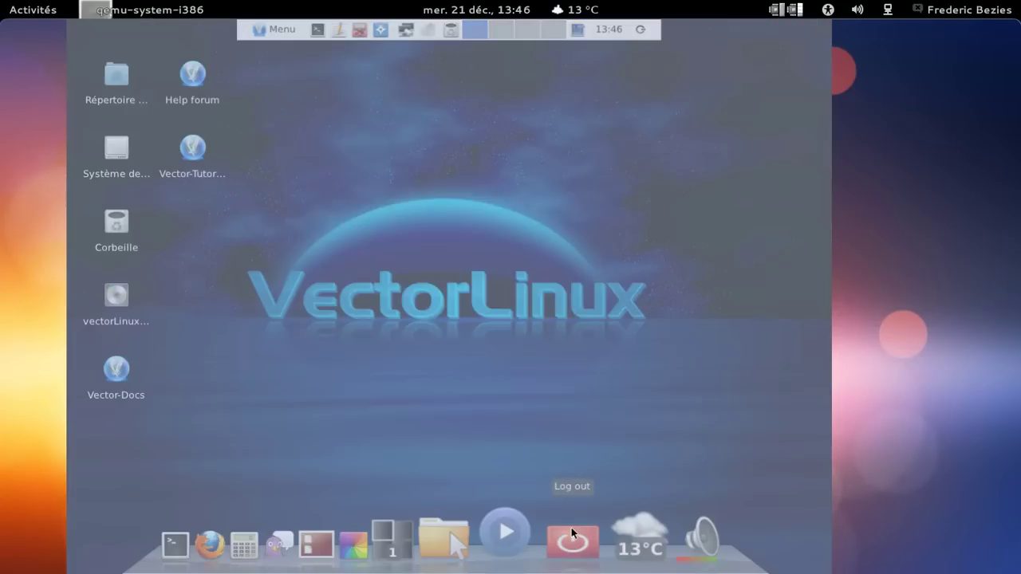
left_click(527, 255)
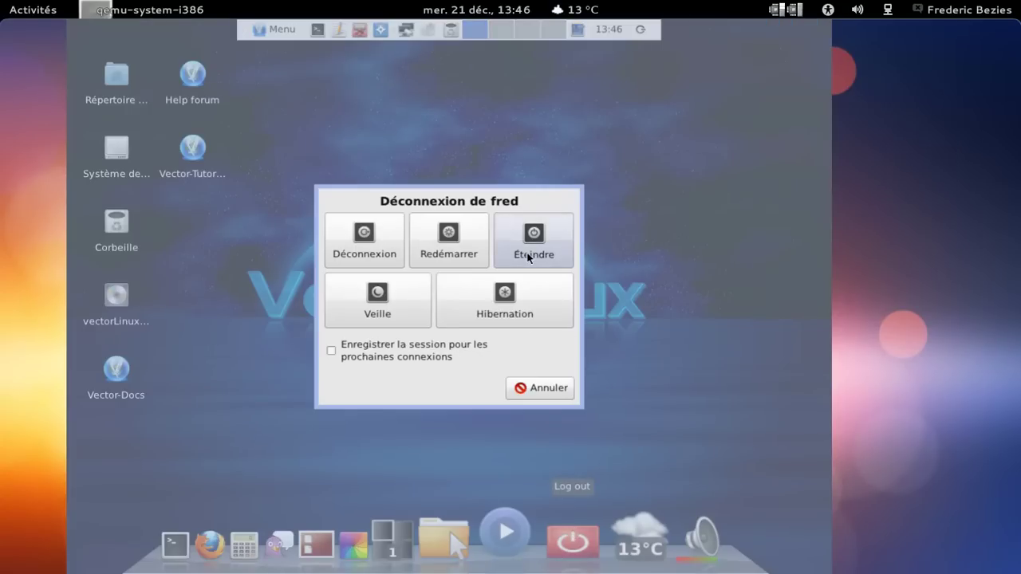